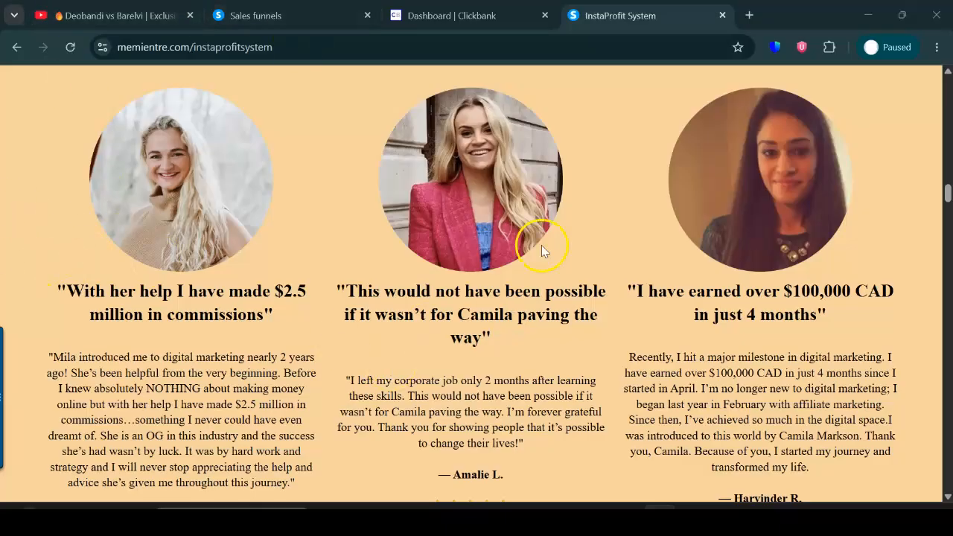
Switch to ClickBank, open the Affiliate Marketplace and list the E-Business & E-Marketing offers.
click(461, 15)
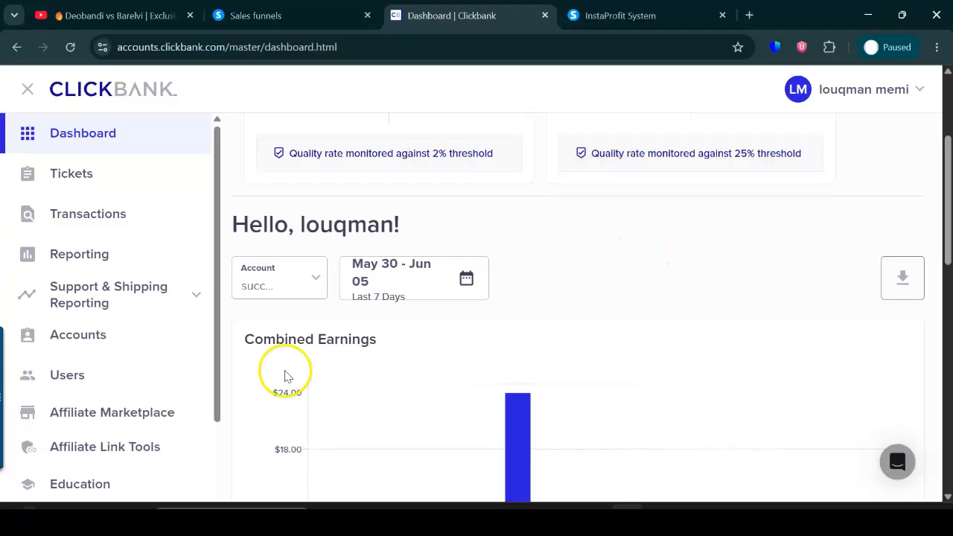
click(132, 422)
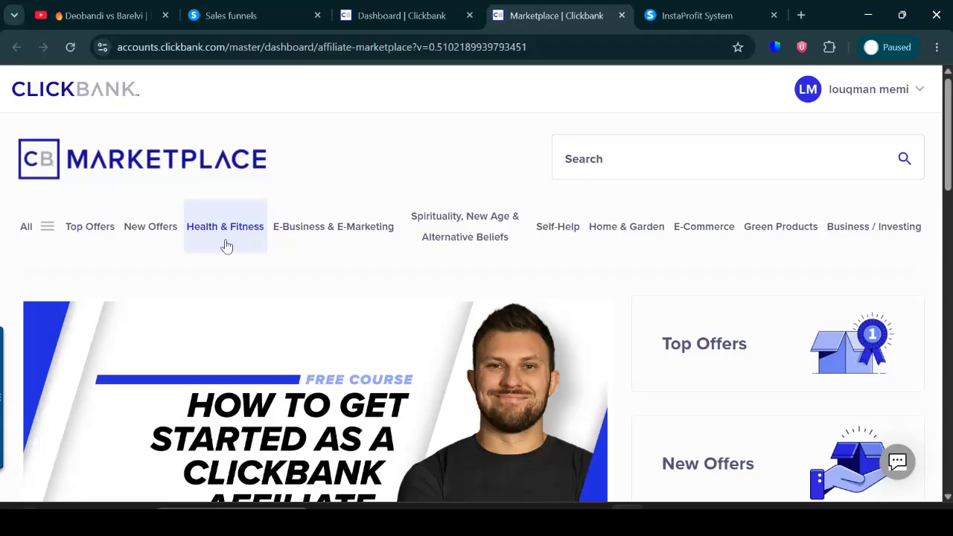
click(327, 224)
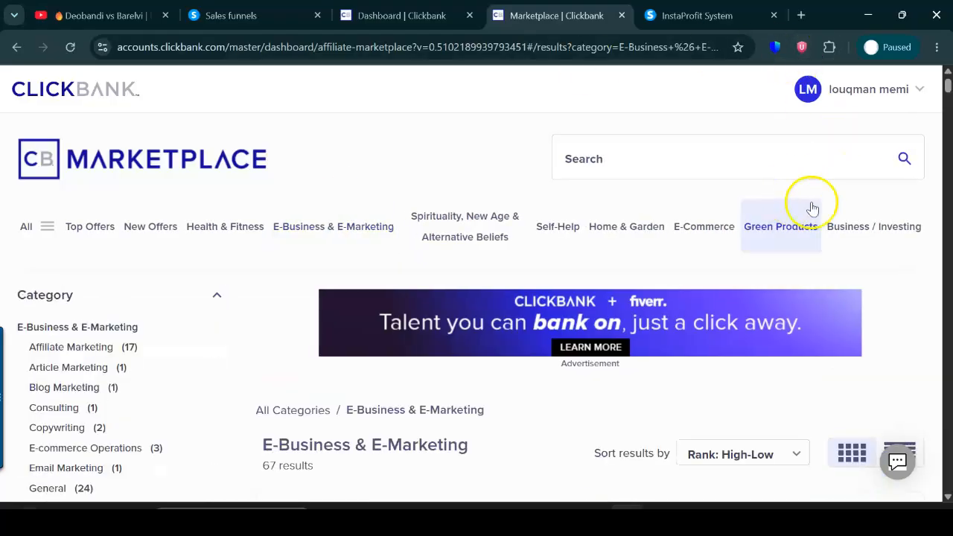
Examine the listed offers' descriptions, average earnings per conversion, CVR, EPC, gravity and rank.
scroll(946, 97, down, 4)
drag(948, 97, 948, 153)
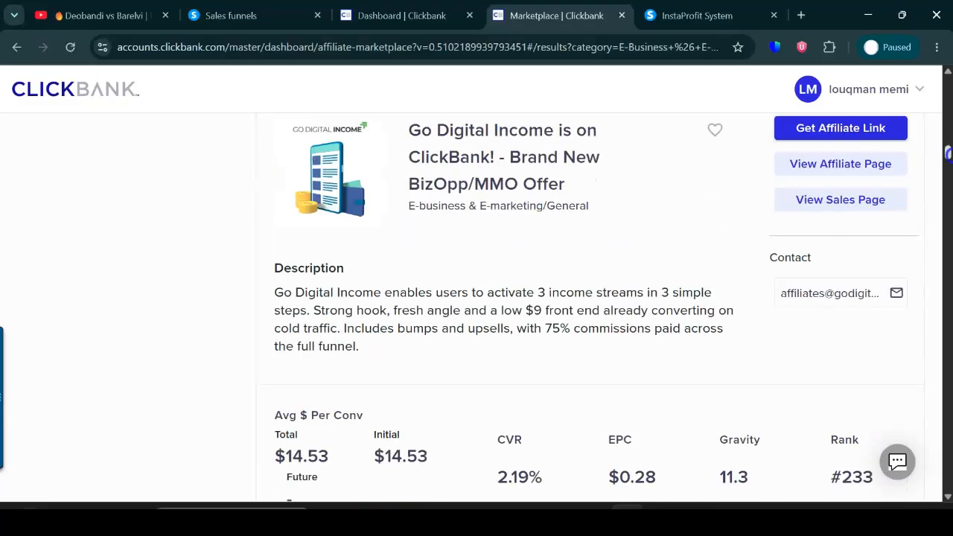
drag(947, 152, 949, 106)
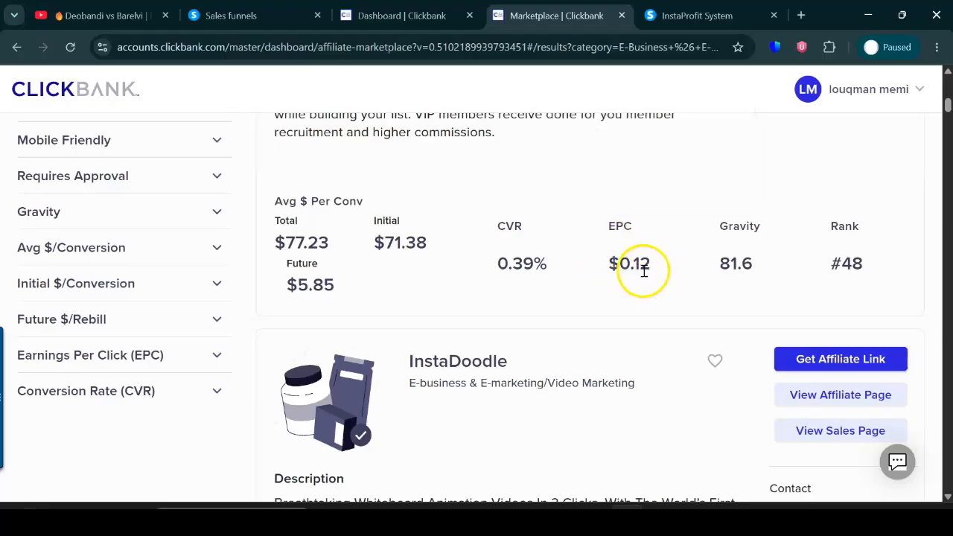
mouse_move(765, 220)
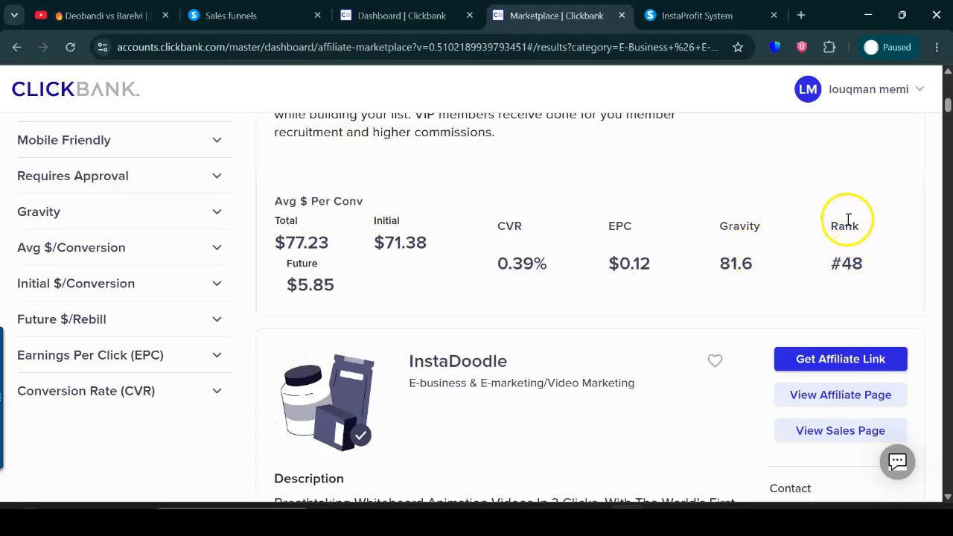
mouse_move(847, 226)
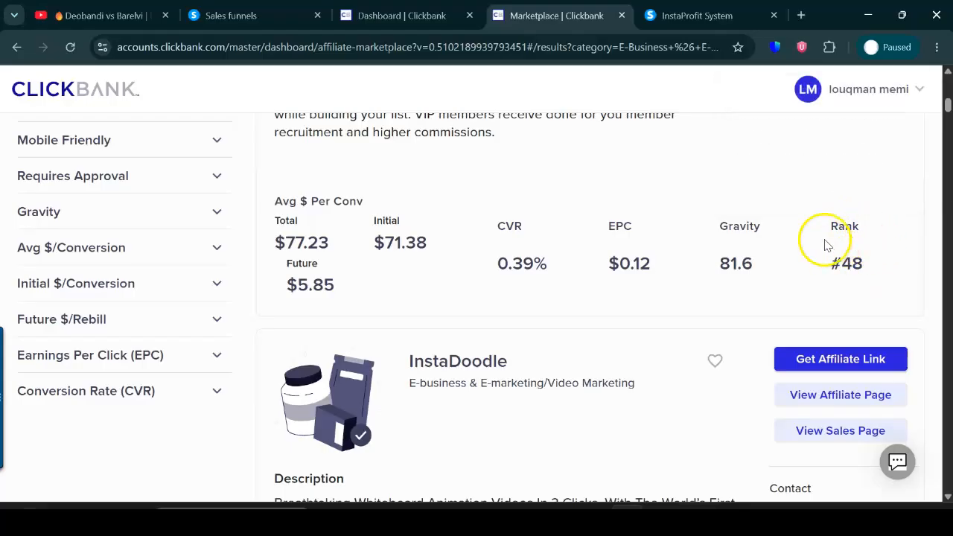
drag(945, 106, 945, 74)
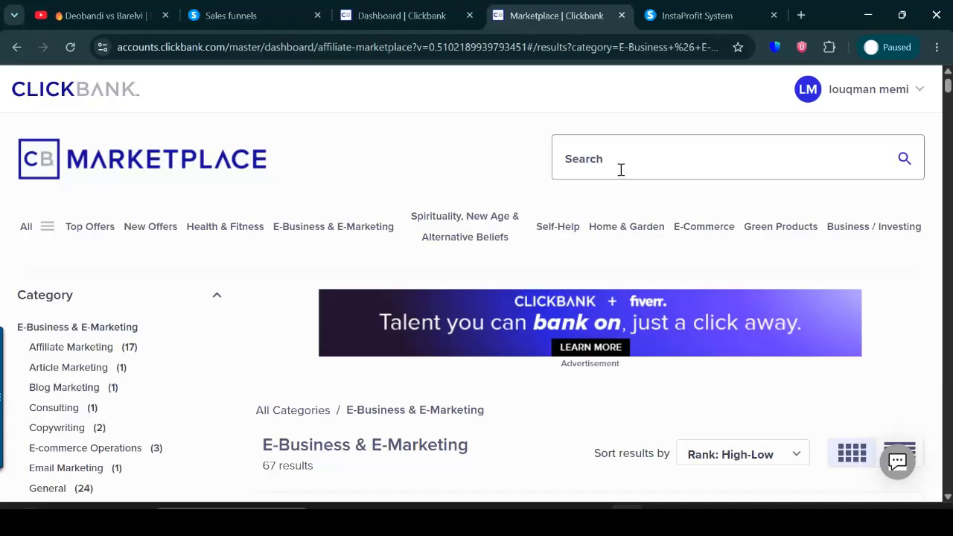
Search the marketplace for "instagram" and find the "Turn Your Instagram Account Into ATM Machine" offer.
click(620, 170)
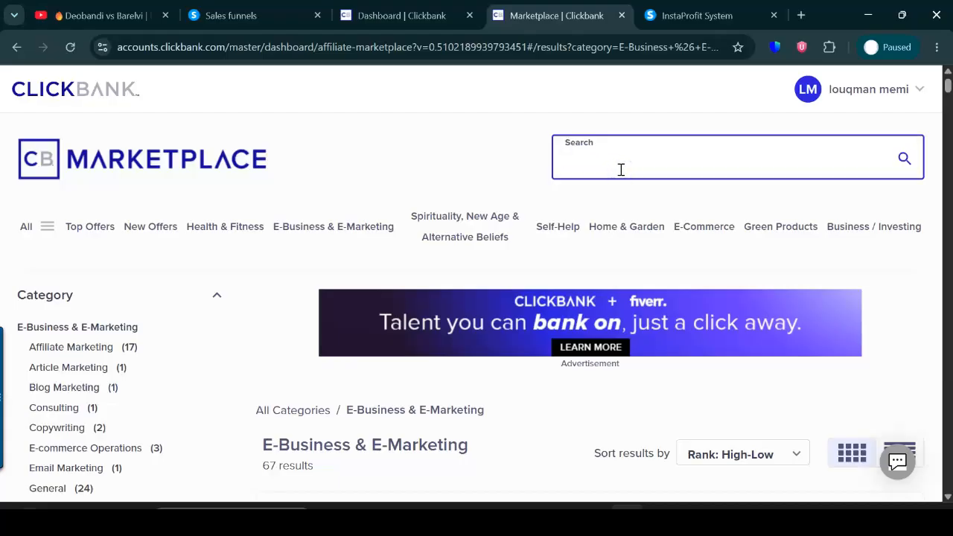
text(insta)
click(606, 253)
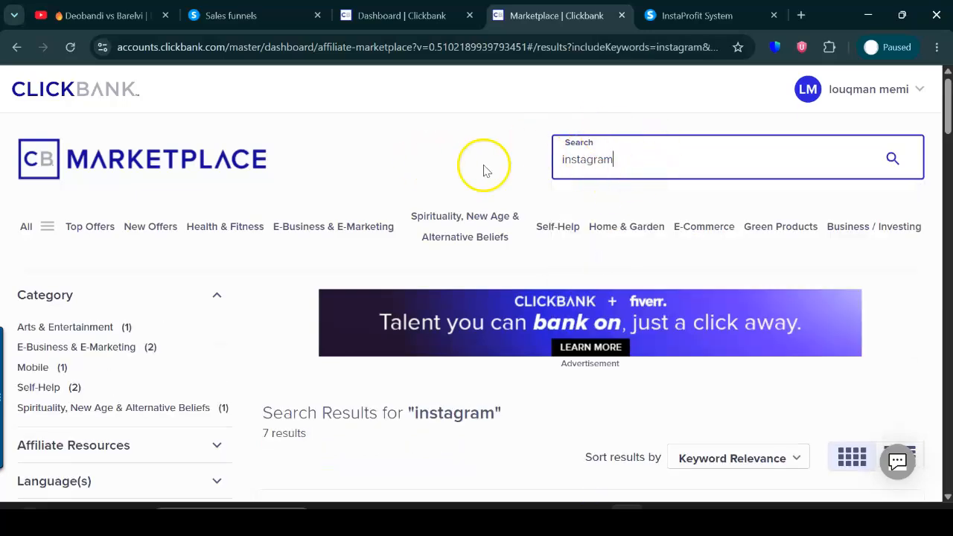
scroll(950, 100, down, 3)
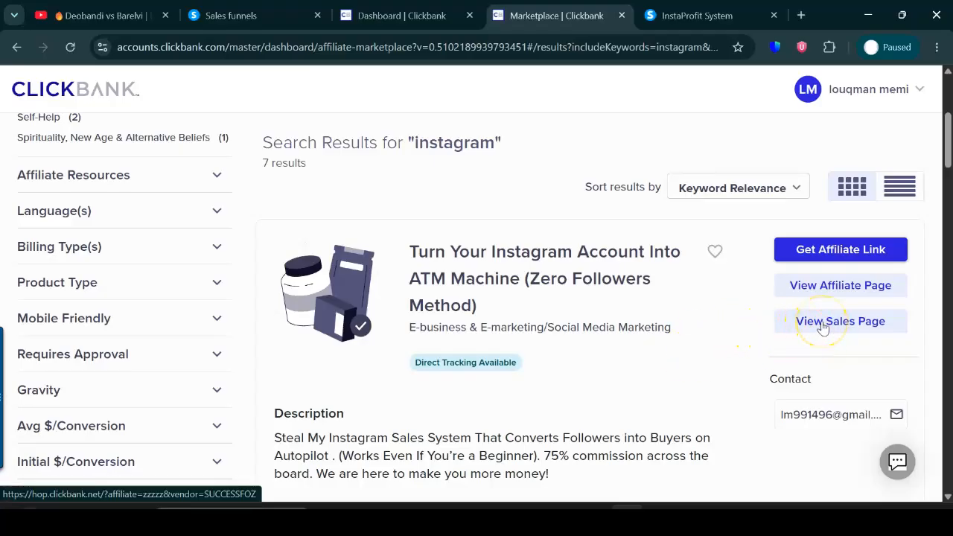
Review the InstaProfit System sales page, including its video and bonuses, and return to the marketplace results.
click(697, 15)
drag(947, 192, 947, 103)
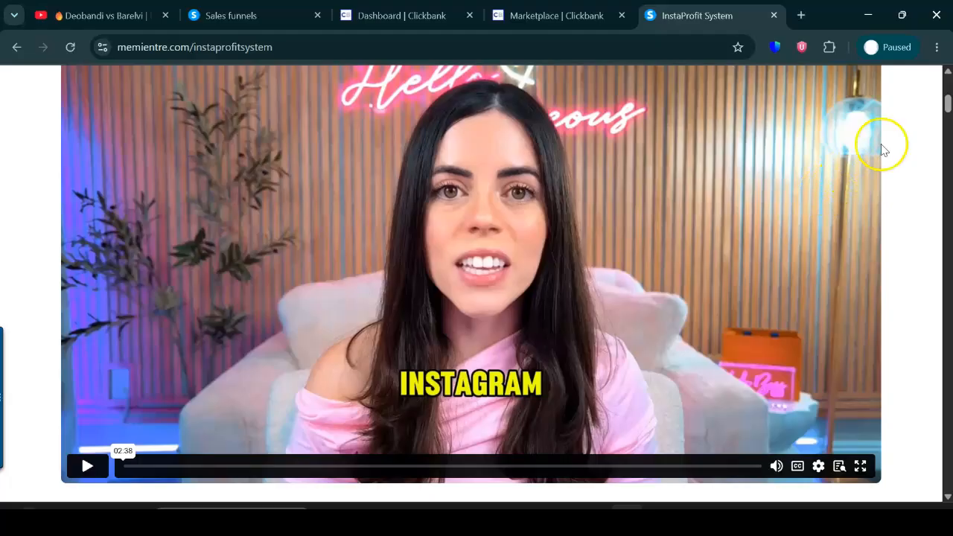
drag(947, 99, 948, 321)
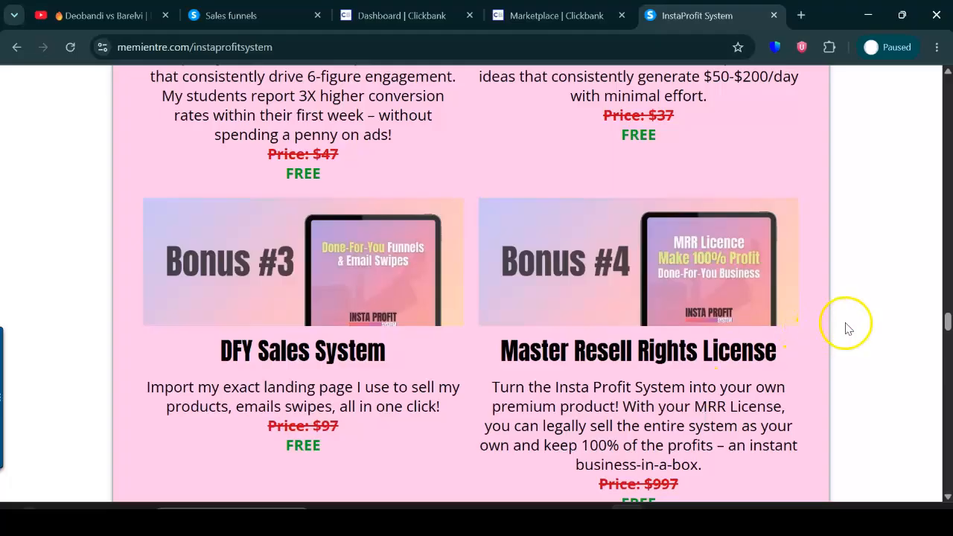
drag(948, 320, 556, 15)
click(556, 15)
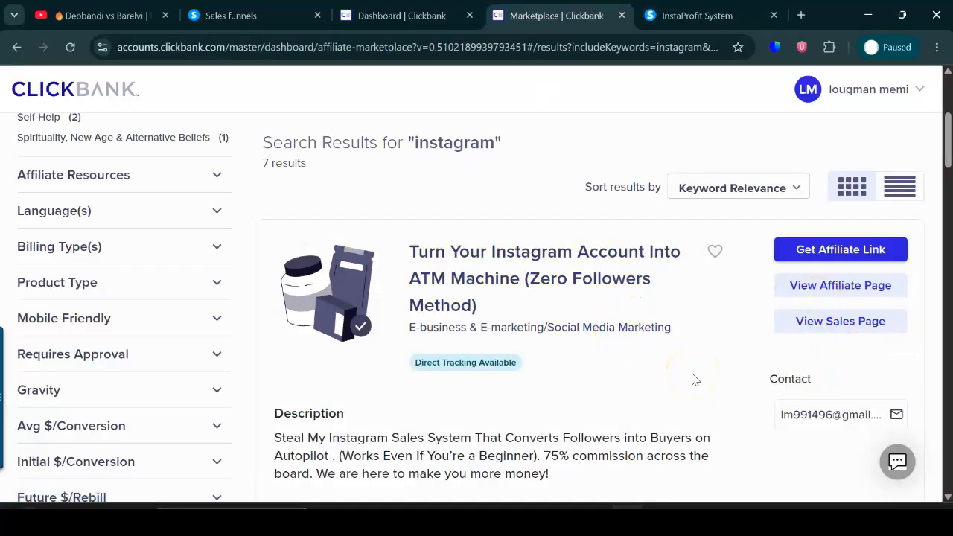
Open the affiliate page of the "Turn Your Instagram Account Into ATM Machine" offer and review its promotional emails.
click(817, 291)
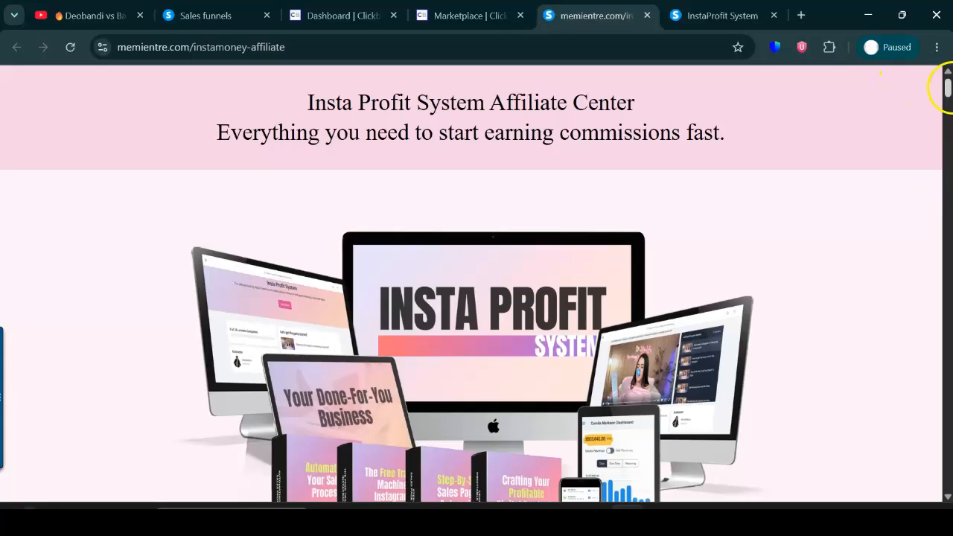
drag(947, 87, 940, 261)
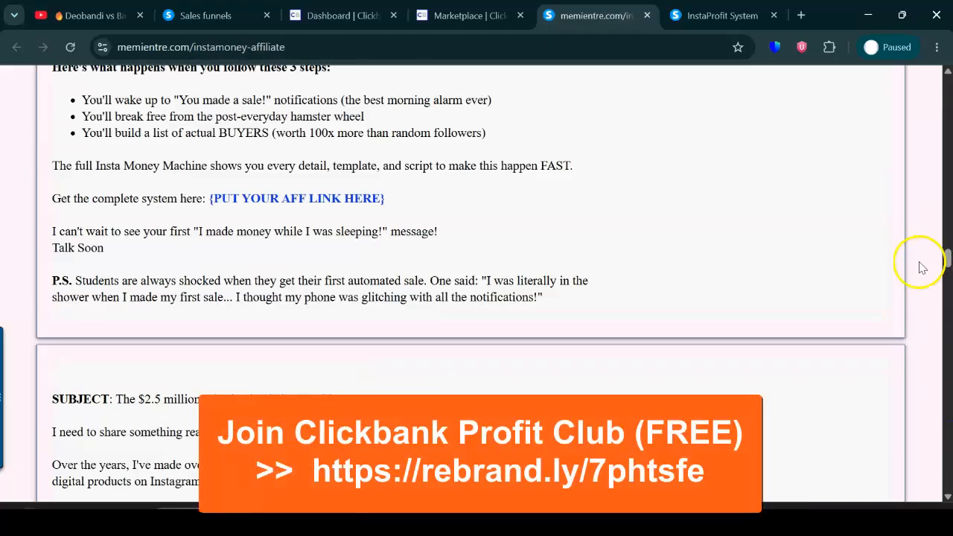
drag(949, 255, 948, 78)
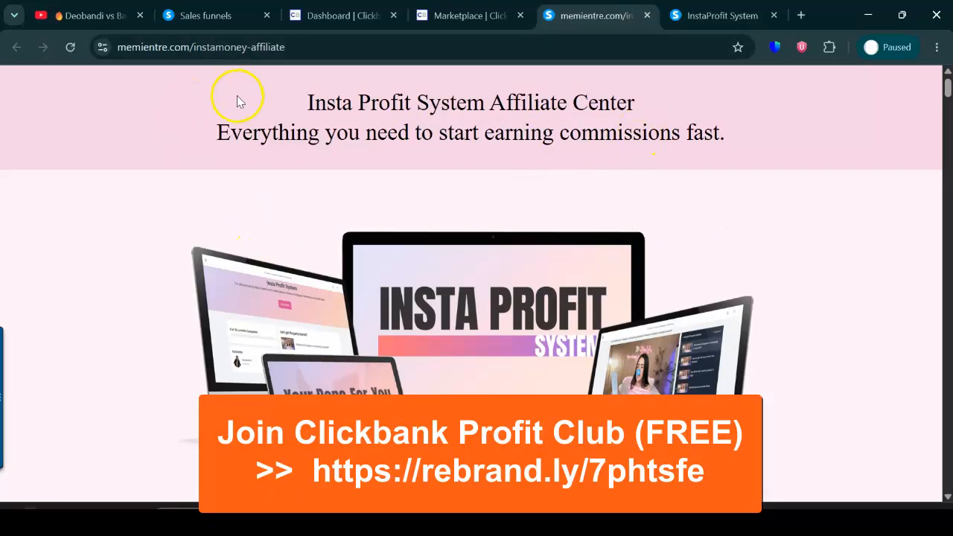
Switch to systeme.io and open the list of email campaigns.
click(226, 16)
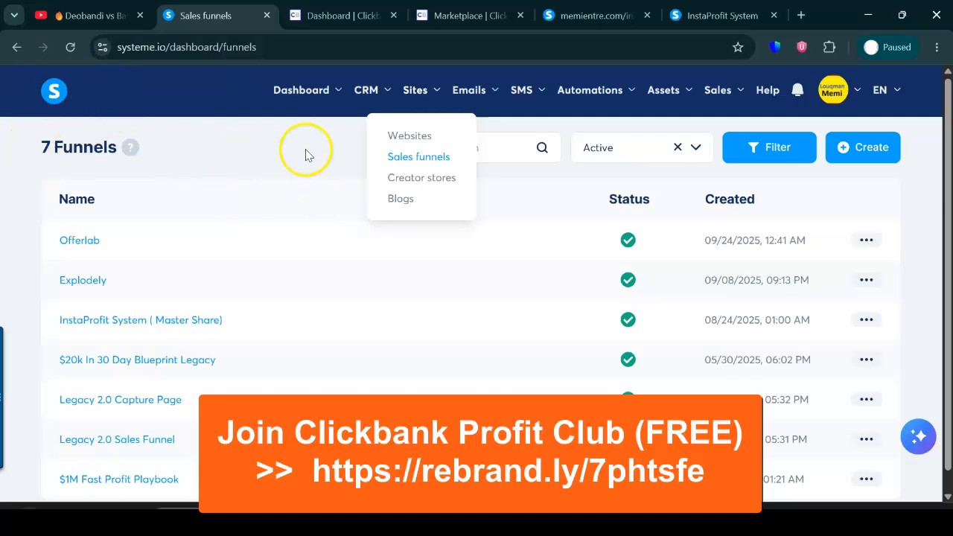
click(227, 158)
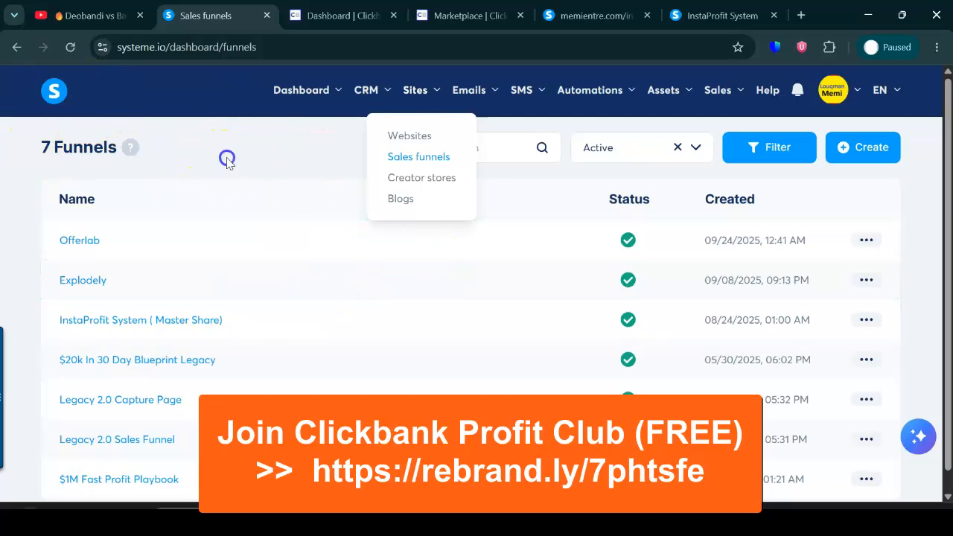
mouse_move(487, 94)
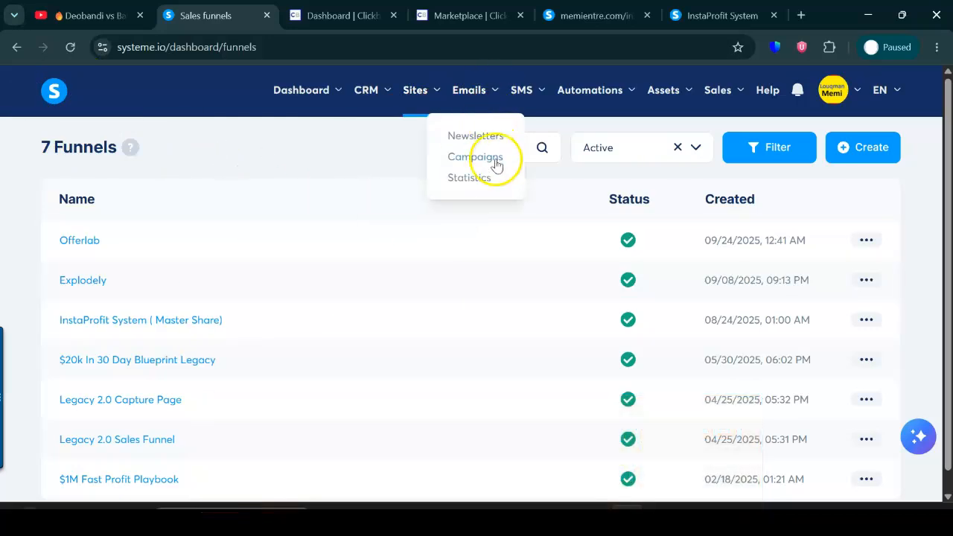
click(496, 163)
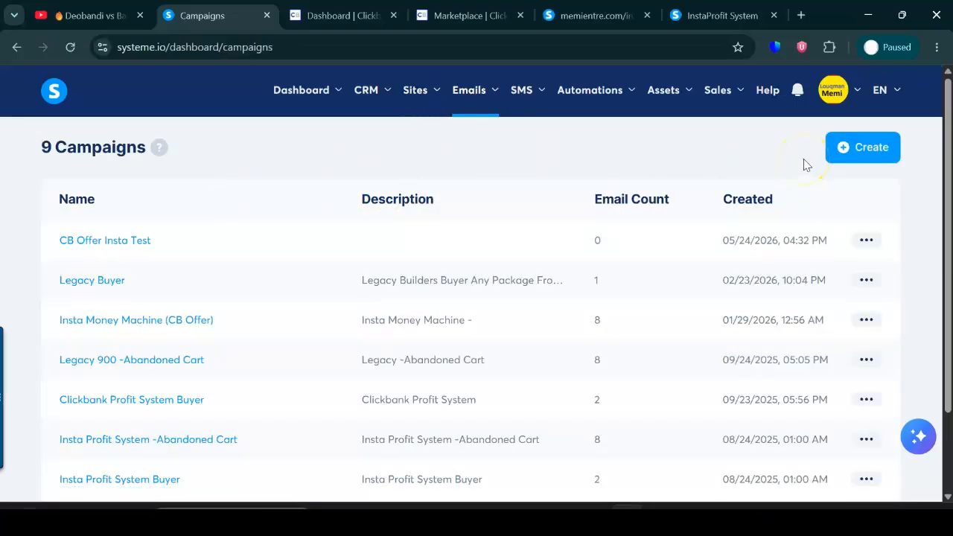
Delete the "CB Offer Insta Test" email campaign.
click(866, 240)
click(739, 357)
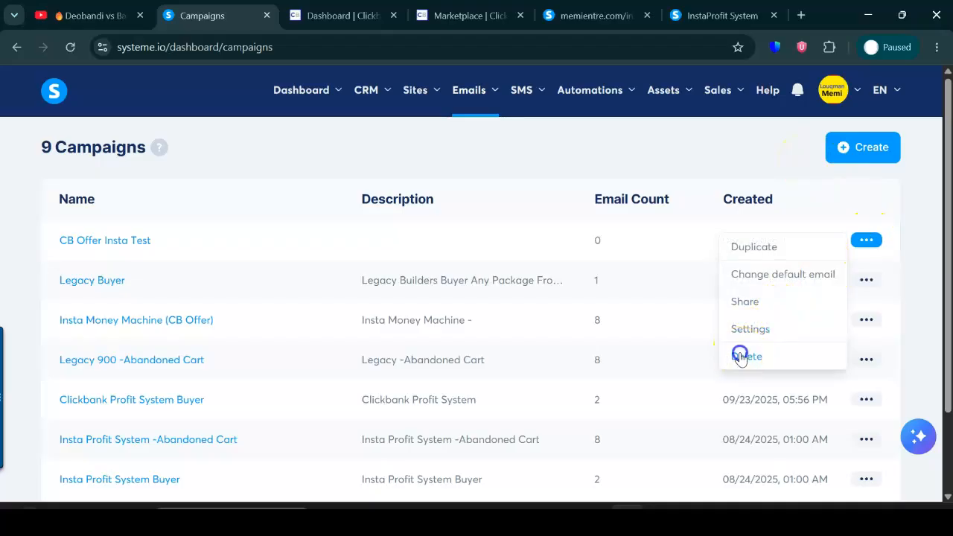
click(648, 340)
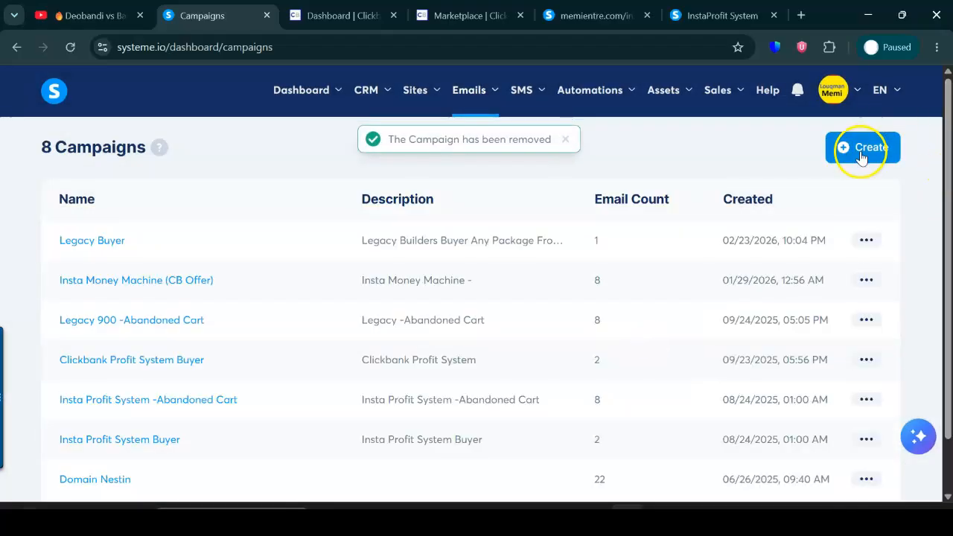
Create an email campaign named "CB INSTA TEST" with the support mailbox as its sender address.
click(861, 153)
click(389, 218)
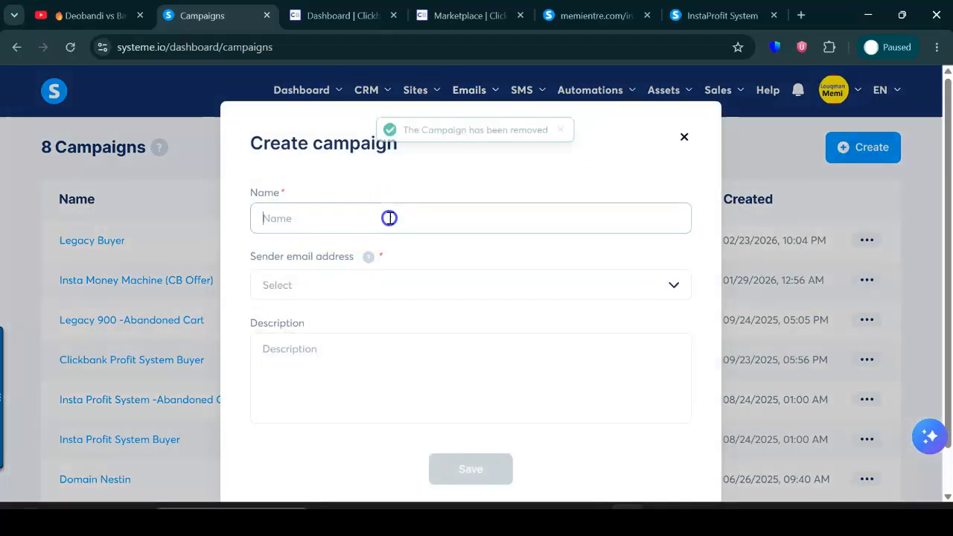
key(Caps_Lock)
text(CB INSTA TEST)
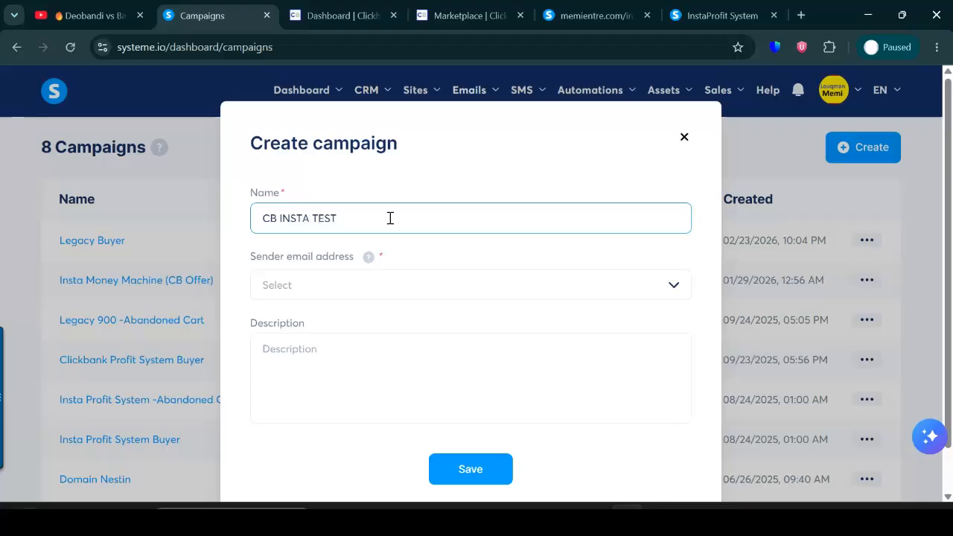
click(415, 286)
click(352, 321)
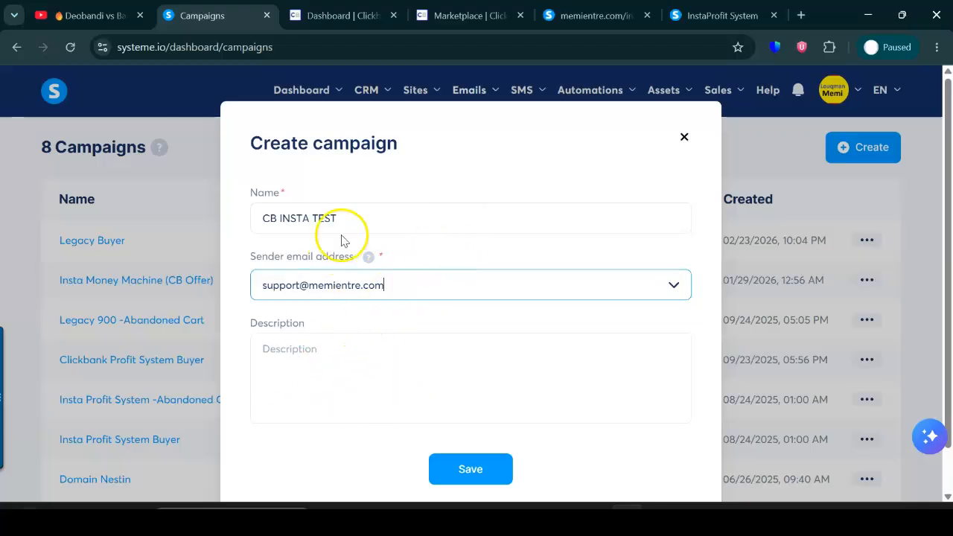
click(471, 470)
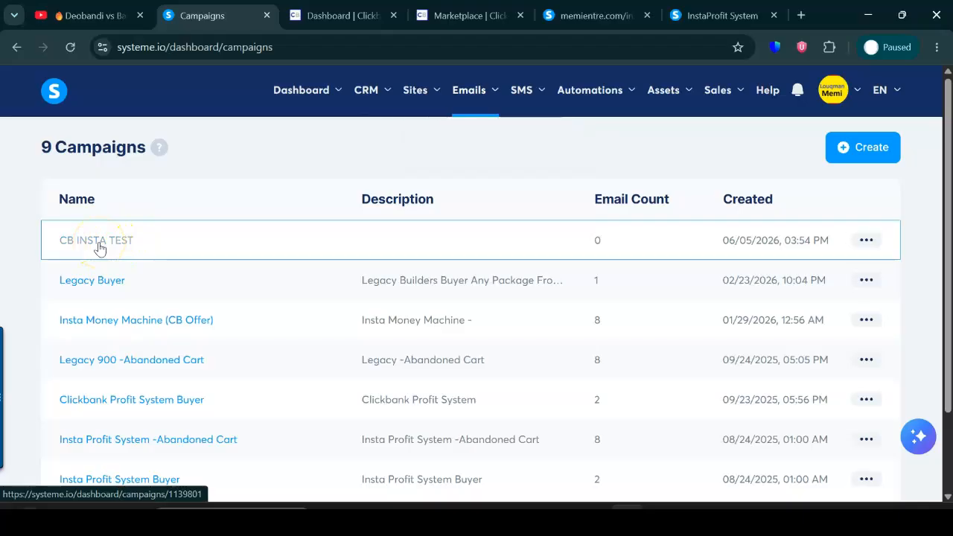
Open the "CB INSTA TEST" campaign and start a new campaign step, ready for its subject.
click(100, 248)
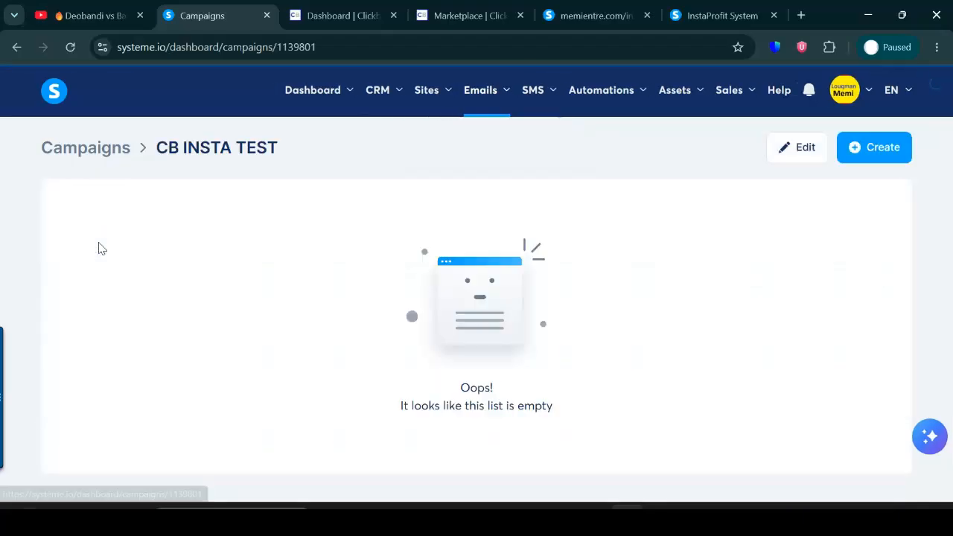
click(856, 145)
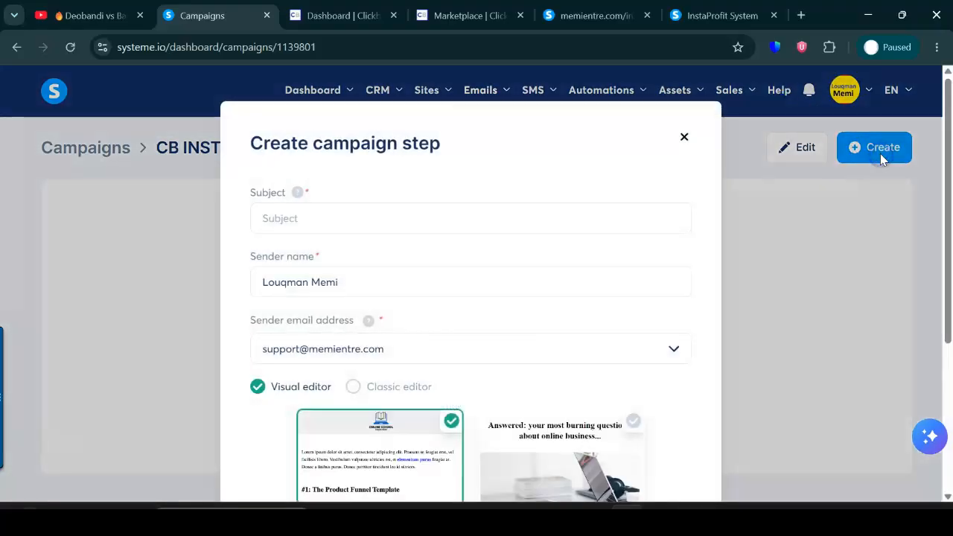
click(370, 210)
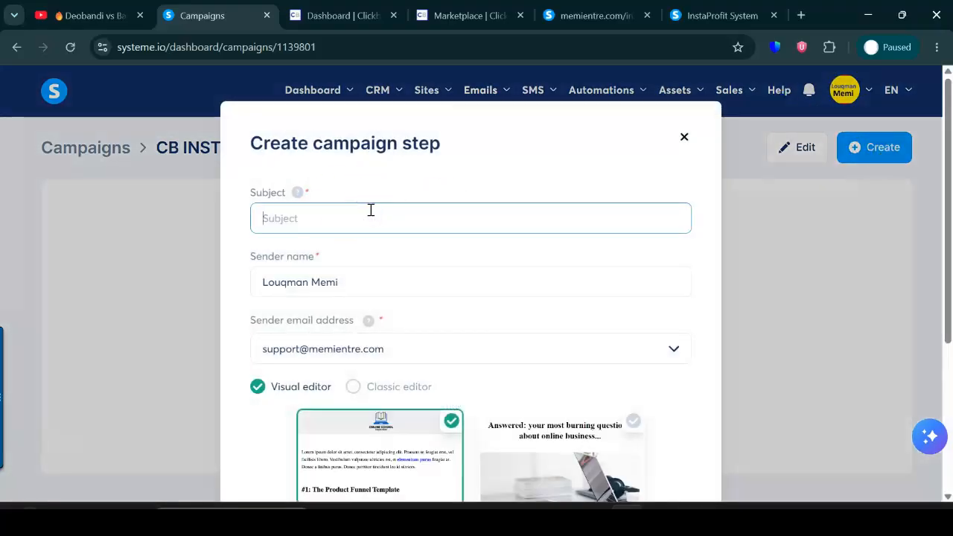
Copy the subject "This shouldn't work… but it does" from the first short content email swipe on the affiliate page.
click(719, 15)
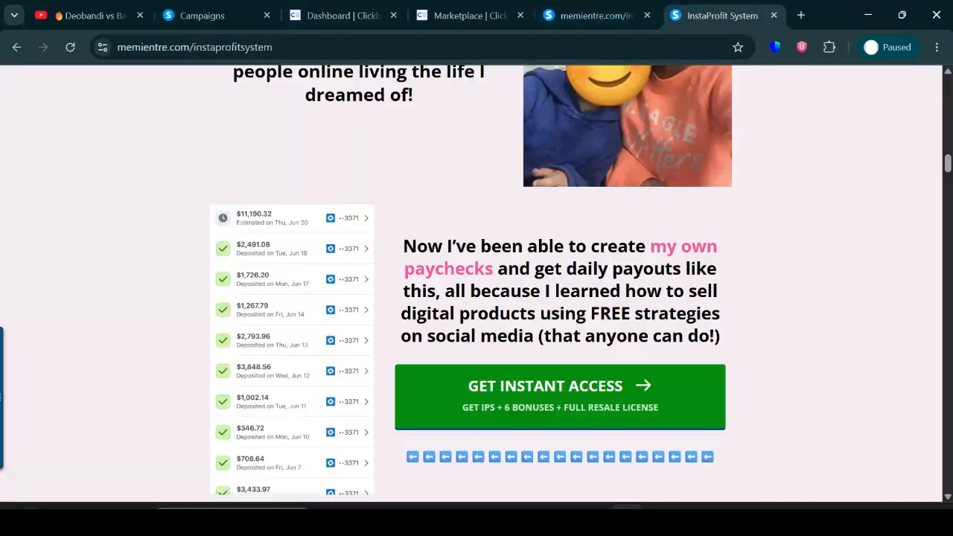
click(595, 15)
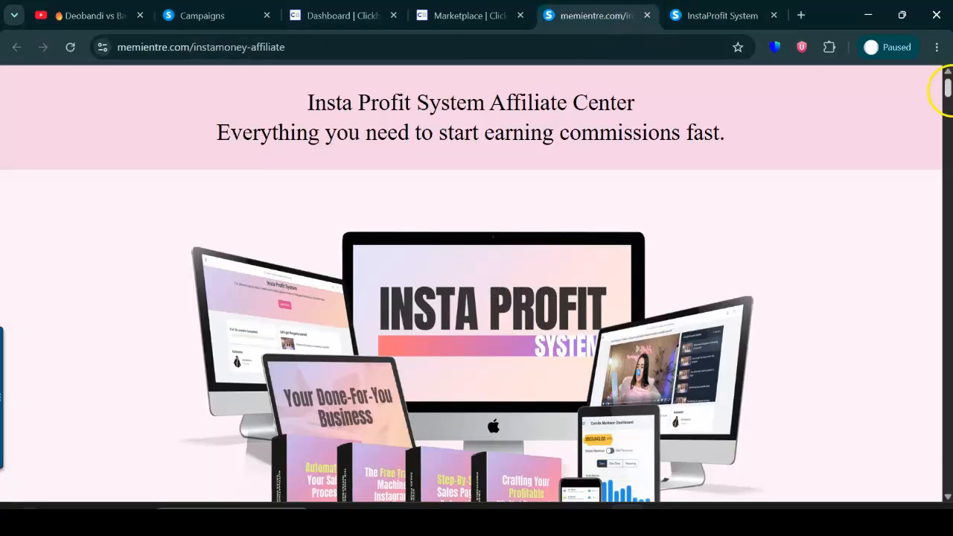
drag(948, 85, 947, 134)
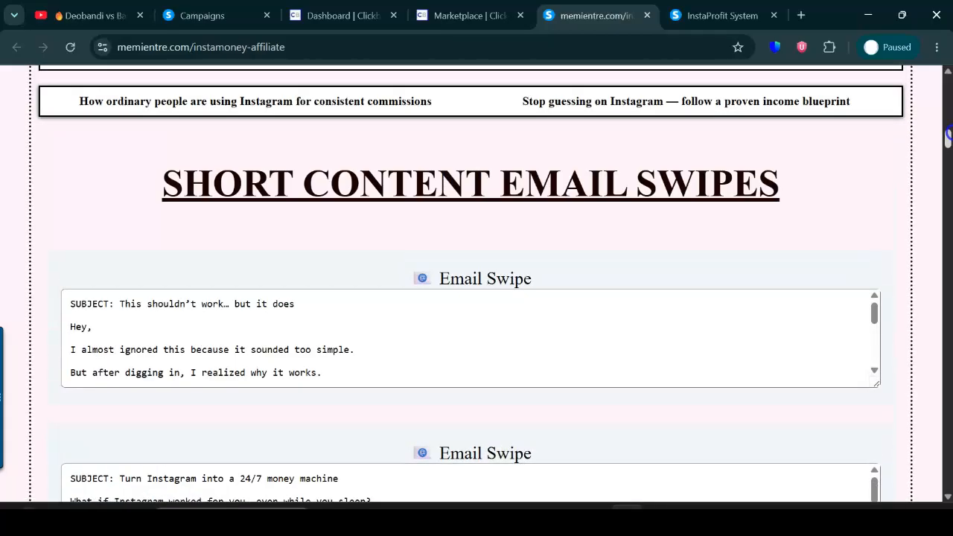
mouse_move(948, 134)
mouse_down()
mouse_move(948, 217)
mouse_move(948, 133)
mouse_up()
scroll(947, 132, down, 2)
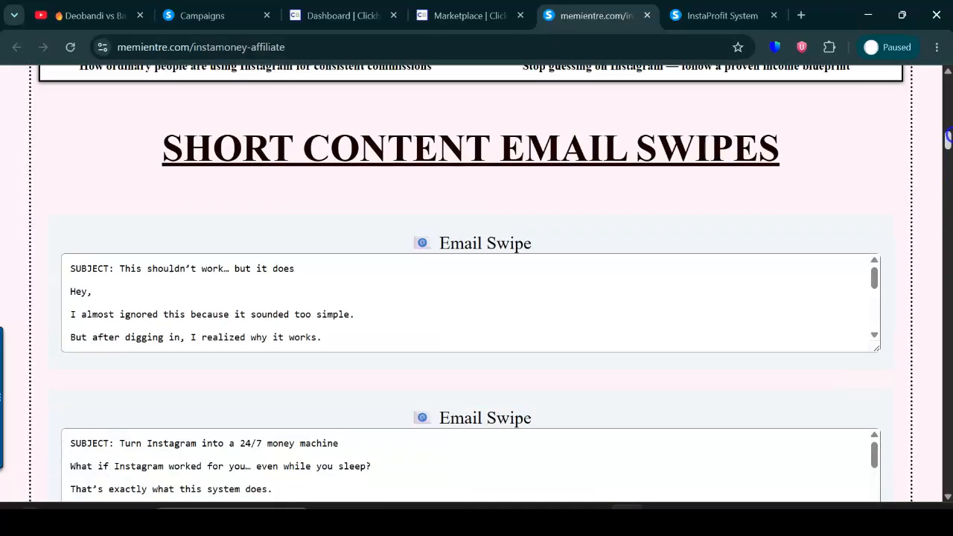
drag(307, 246, 177, 247)
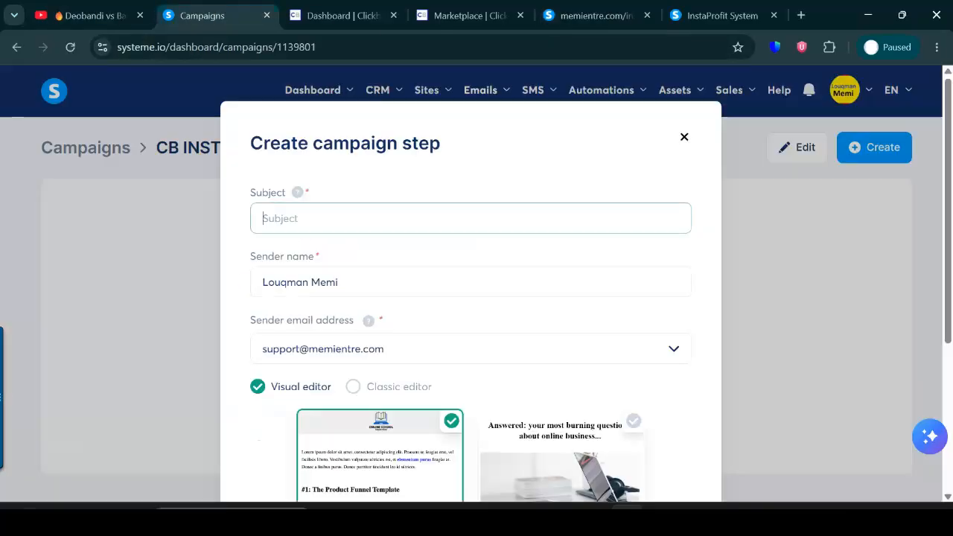
Create the campaign step with the copied subject "This shouldn't work… but it does" and the Classic editor.
click(199, 14)
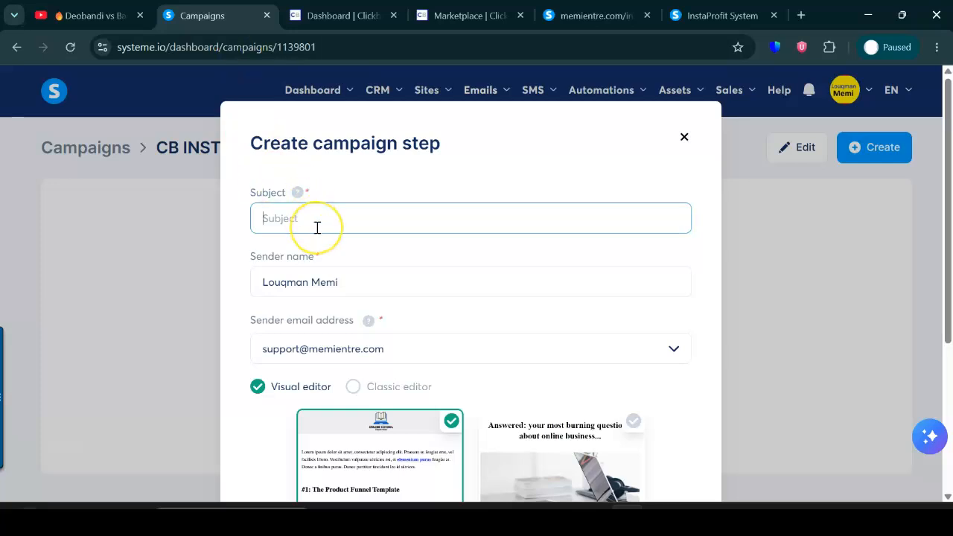
click(353, 389)
click(477, 440)
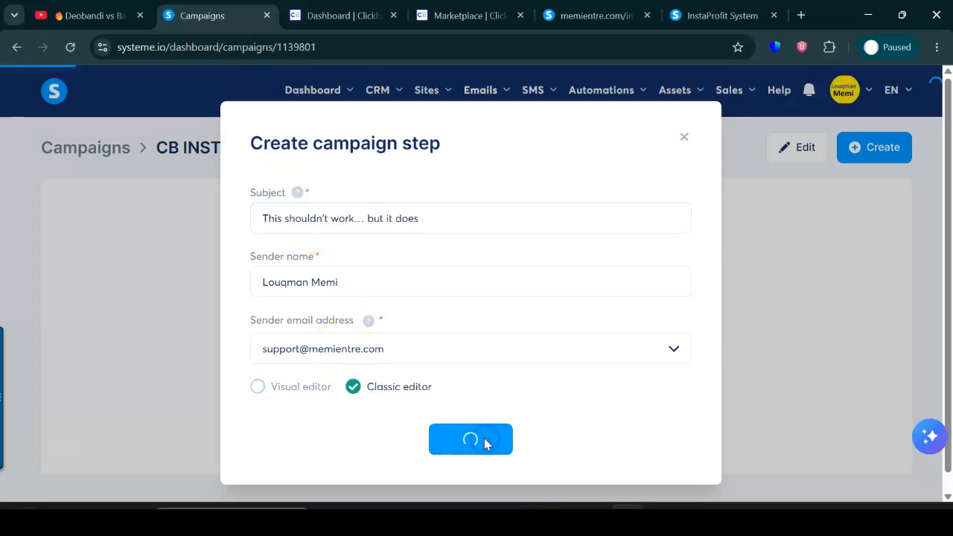
Copy the body text of the first short content email swipe from the affiliate page into the email's body.
click(233, 447)
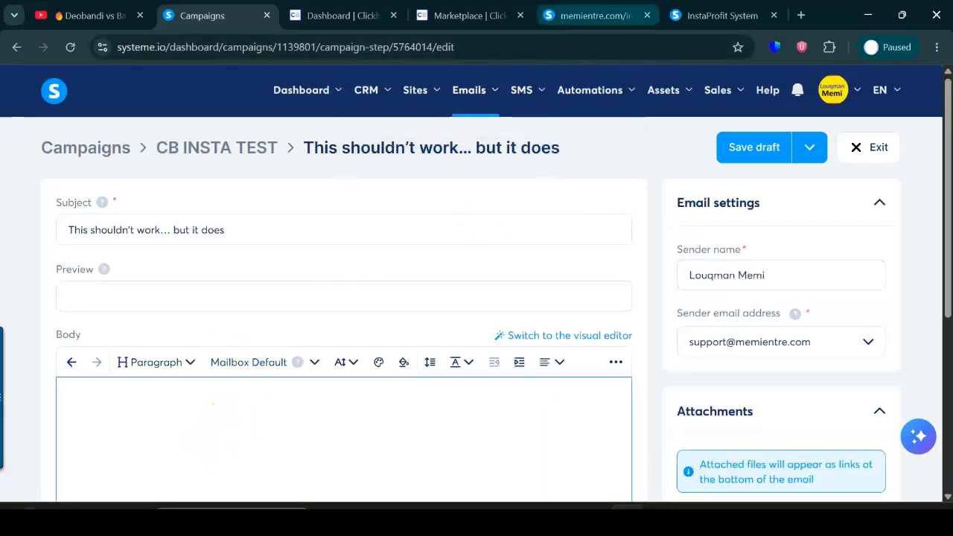
click(595, 15)
drag(68, 268, 205, 288)
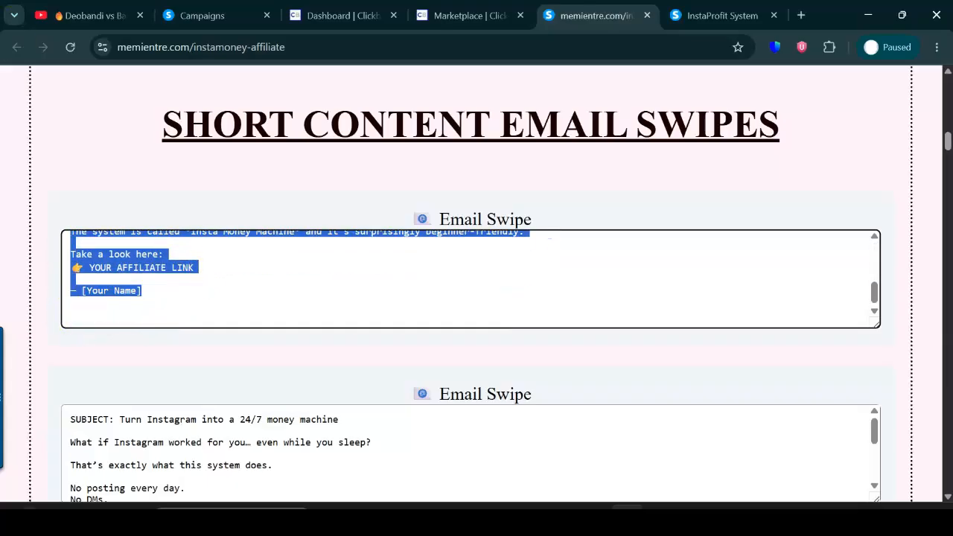
click(201, 15)
text(Hey, I almost ignored this because it sounded too simple. But after digging in, I realized why it works. It shows how people are using Instagram automation to generate commissions without: * Creating content * Showing their face * Having experience The system is called Insta Money Machine and it’s surprisingly beginner-friendly. Take a look here: 👉 YOUR AFFILIATE LINK — [Your Name])
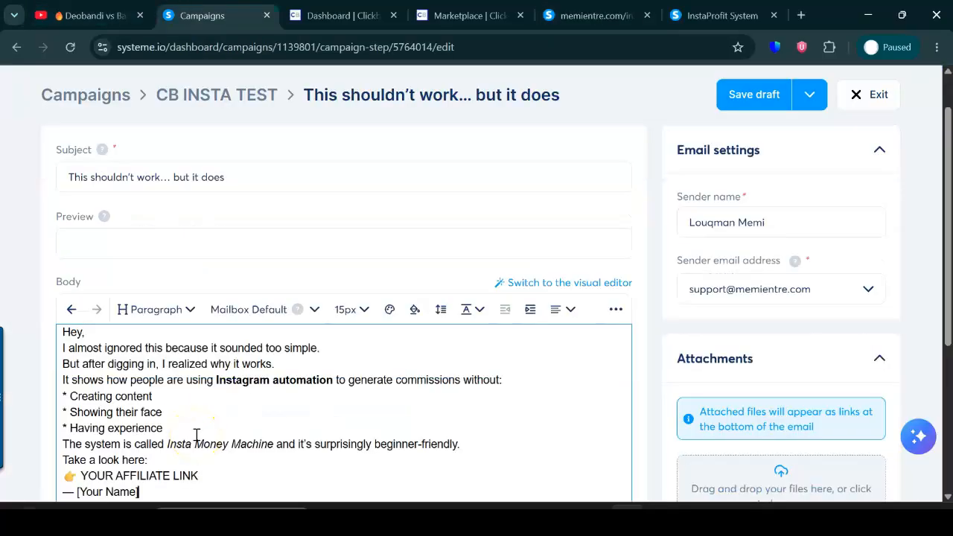
Separate the email body's greeting, paragraphs, bullet list, affiliate link line and signature with blank lines.
scroll(936, 298, down, 3)
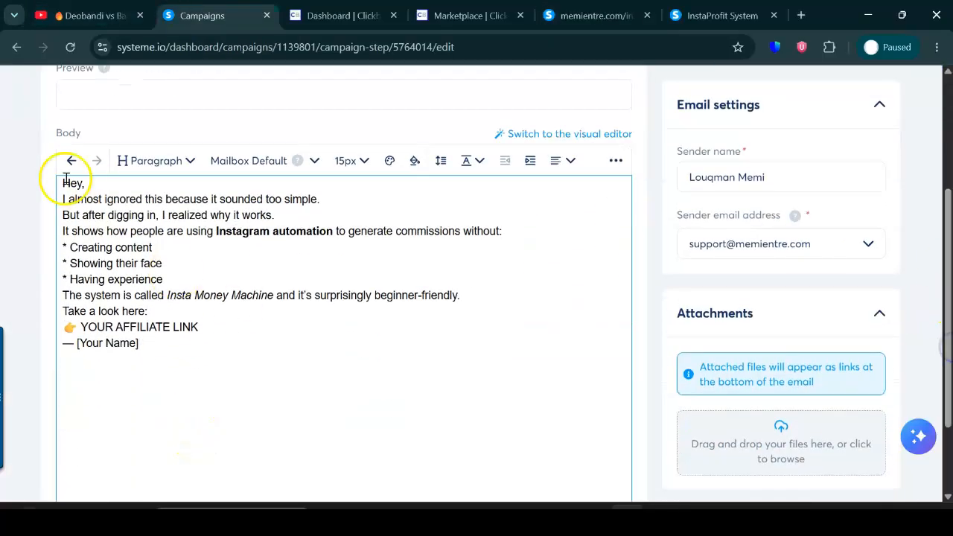
key(Return)
click(272, 221)
key(Return)
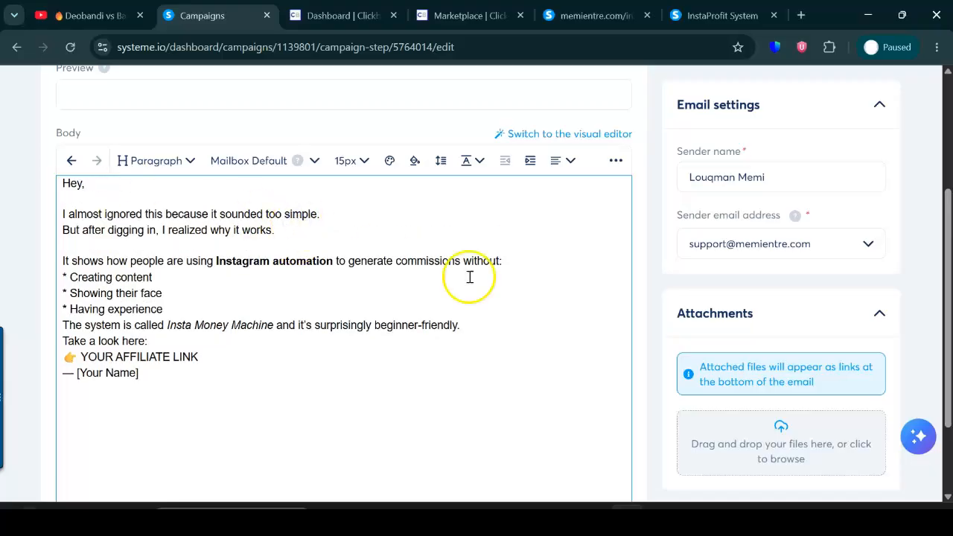
click(527, 255)
key(Return)
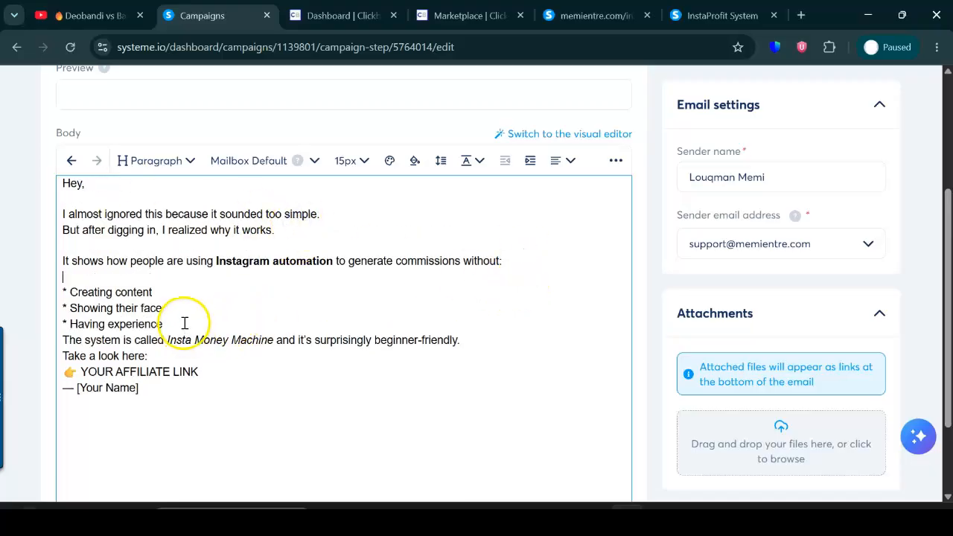
key(Return)
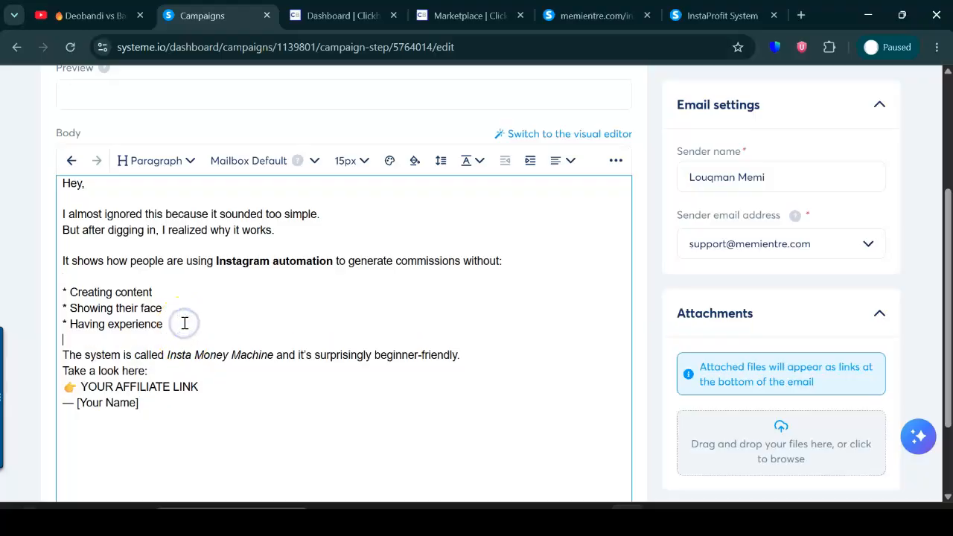
click(478, 355)
key(Return)
click(167, 384)
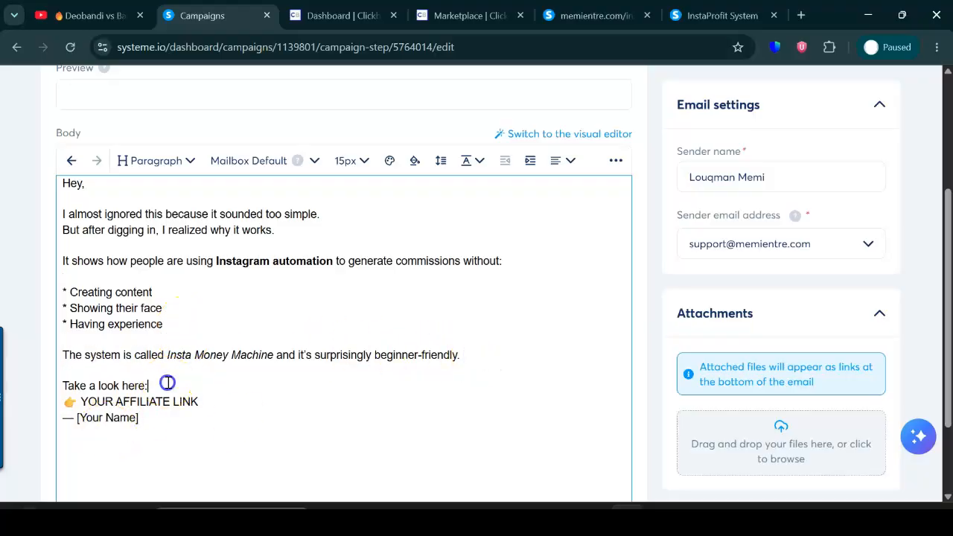
key(Return)
click(205, 418)
key(Return)
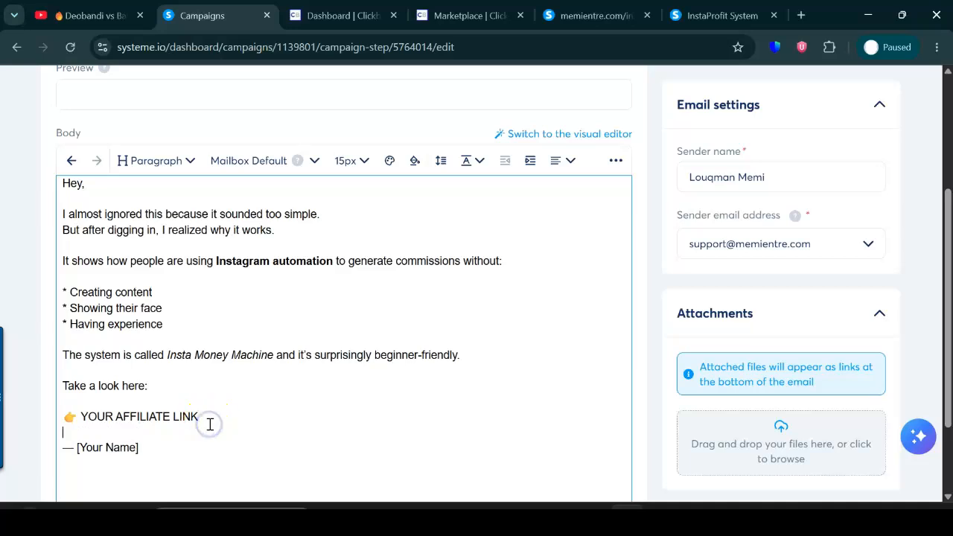
Replace the "[Your Name]" placeholder in the email's signature with the sender's first name.
scroll(939, 252, down, 2)
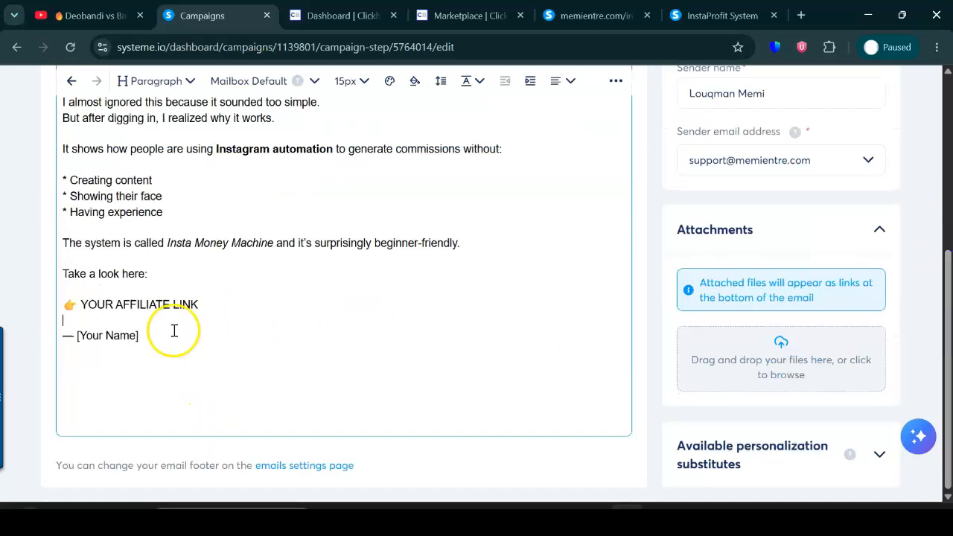
drag(140, 335, 78, 336)
key(BackSpace)
key(Caps_Lock)
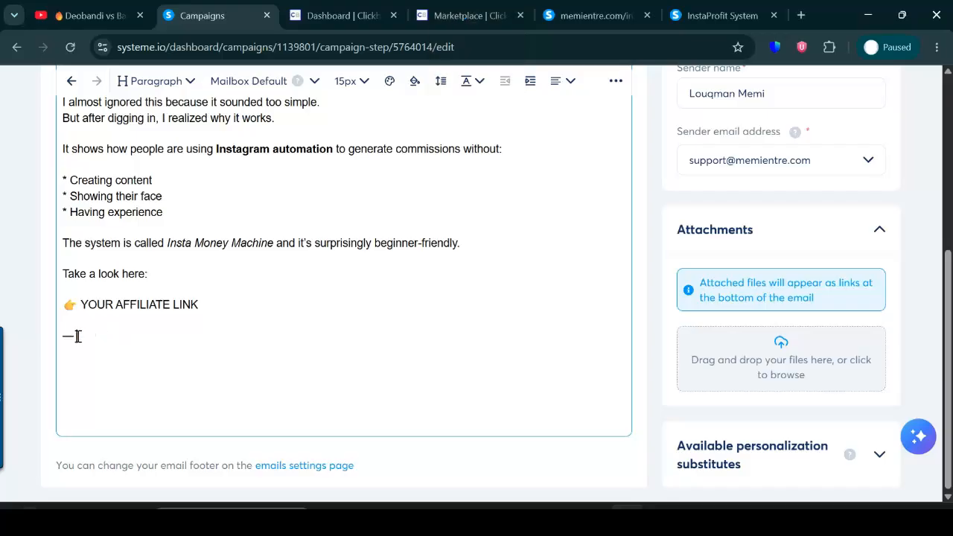
text(L)
key(Caps_Lock)
text(ouqman)
Replace the "YOUR AFFILIATE LINK" placeholder in the email body with "Click here to get started".
click(220, 310)
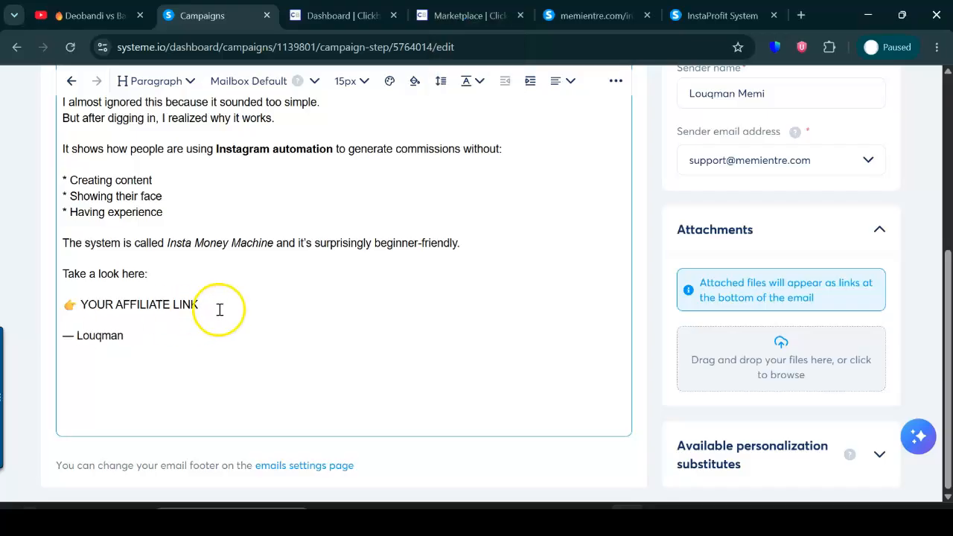
drag(225, 306, 104, 302)
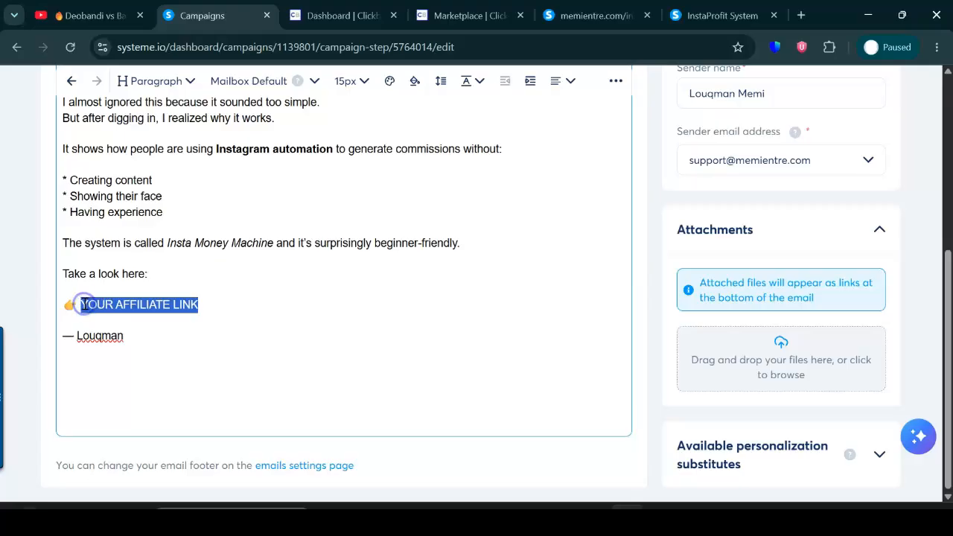
key(Caps_Lock)
text(Click here to get started)
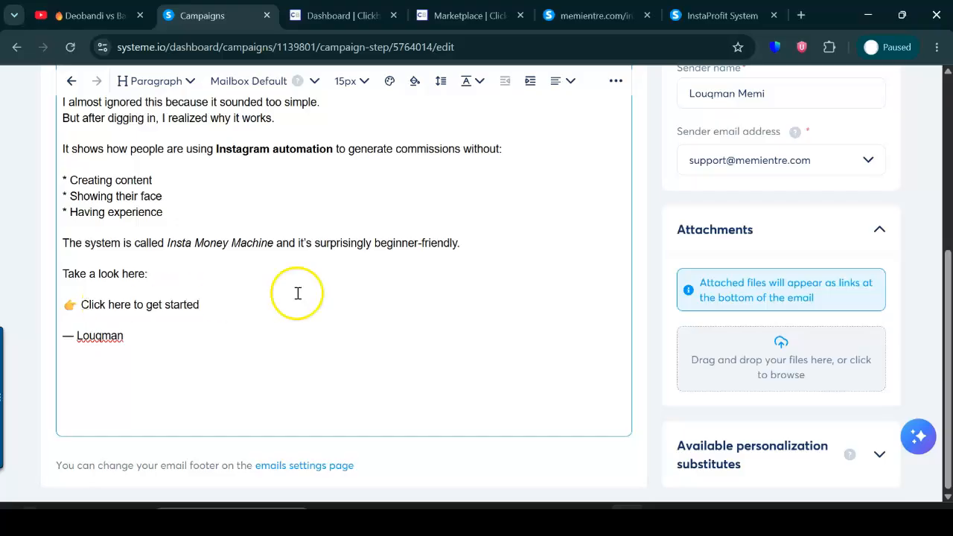
Copy the full web address of the open InstaProfit System sales page.
click(752, 16)
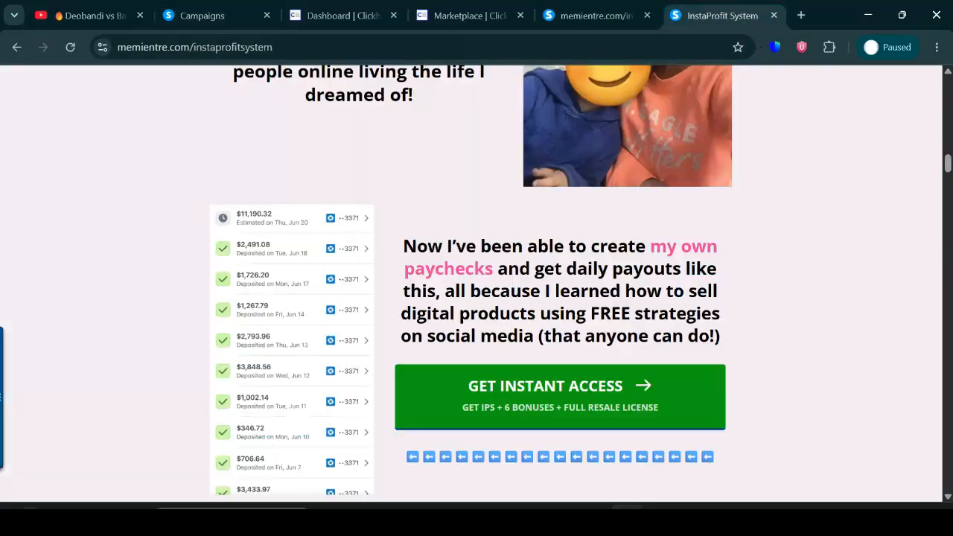
click(245, 47)
click(253, 47)
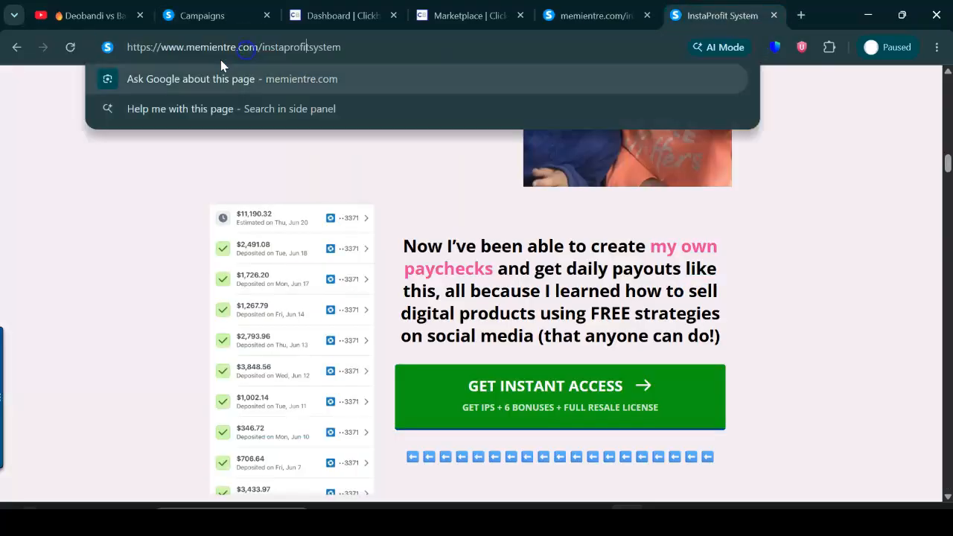
click(301, 49)
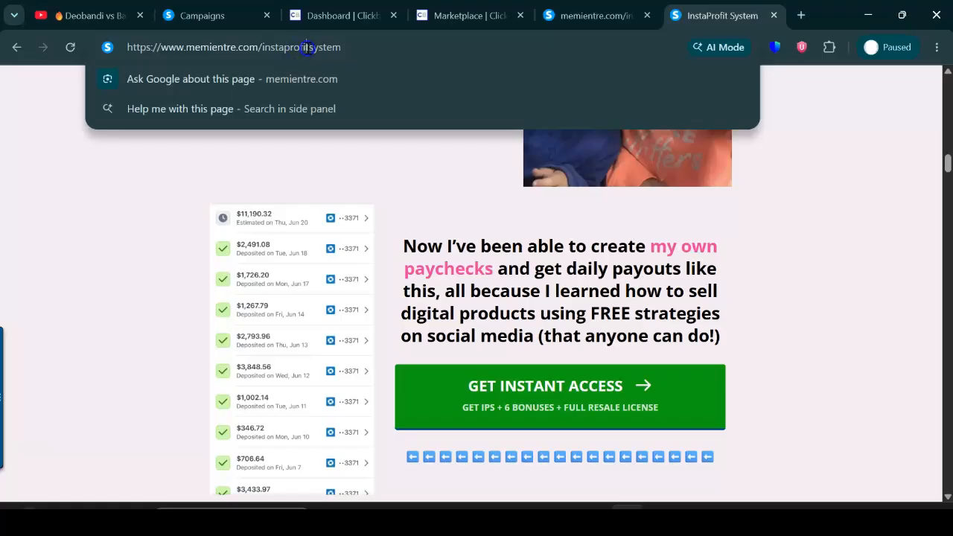
triple_click(307, 48)
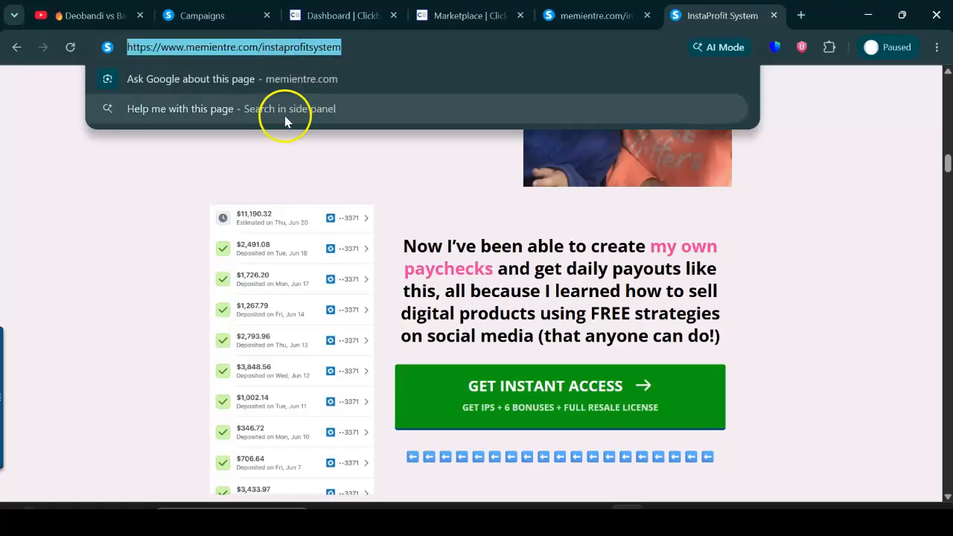
Generate a ClickBank tracking link for "The 47 Laws of Instagram" with the account's affiliate nickname, and close the link dialog.
click(480, 16)
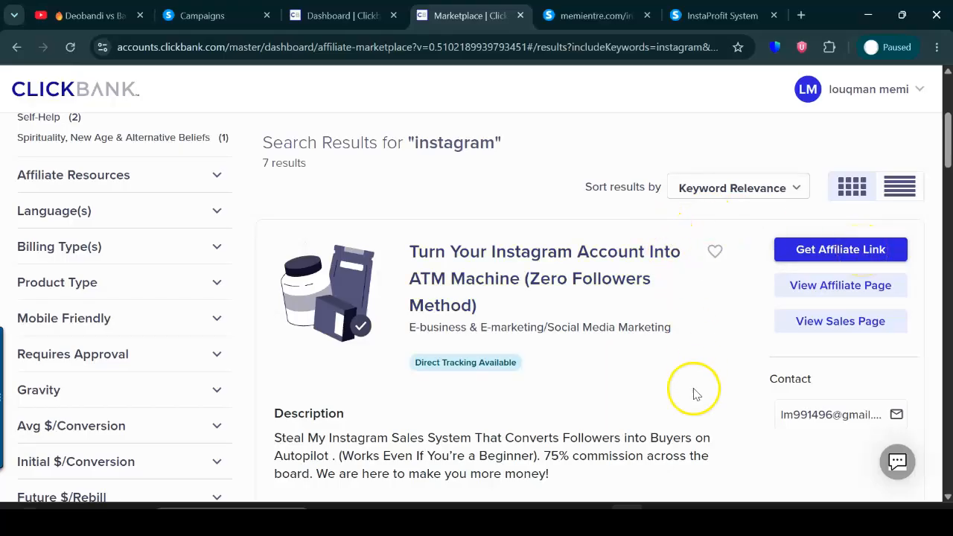
drag(947, 138, 948, 193)
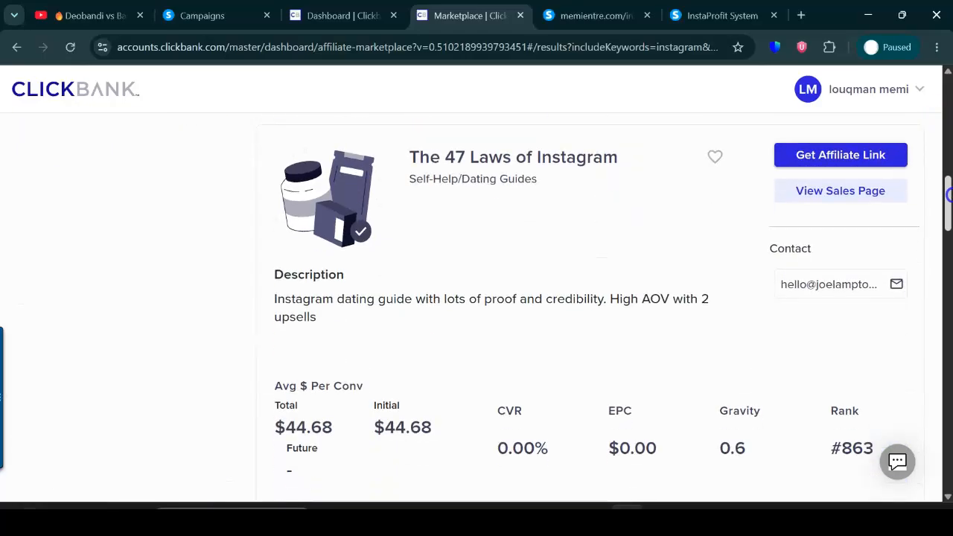
click(840, 154)
click(325, 311)
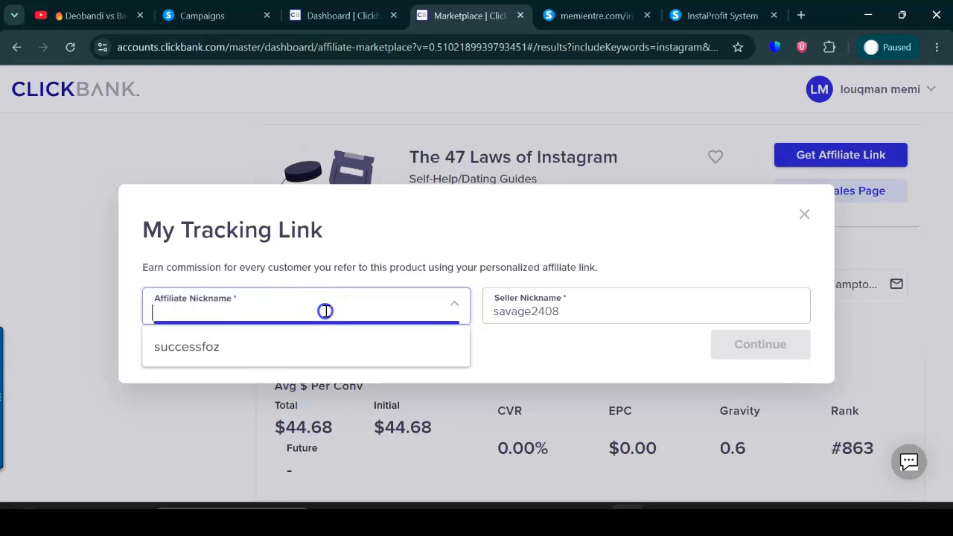
click(200, 351)
click(770, 350)
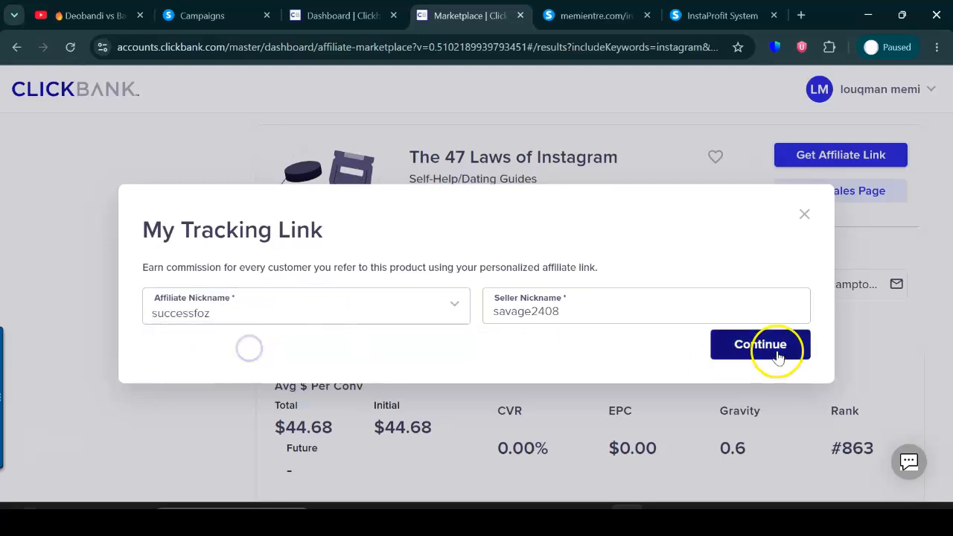
scroll(648, 298, down, 4)
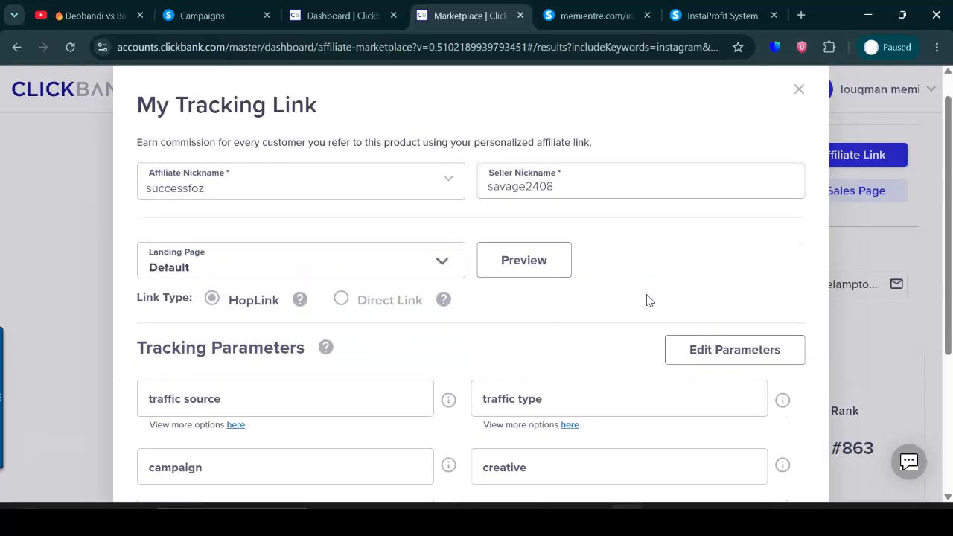
drag(462, 426, 111, 404)
click(363, 335)
Select "Click here to get started" in the email body and revisit the "Turn Your Instagram Account Into ATM Machine" offer on ClickBank.
click(202, 15)
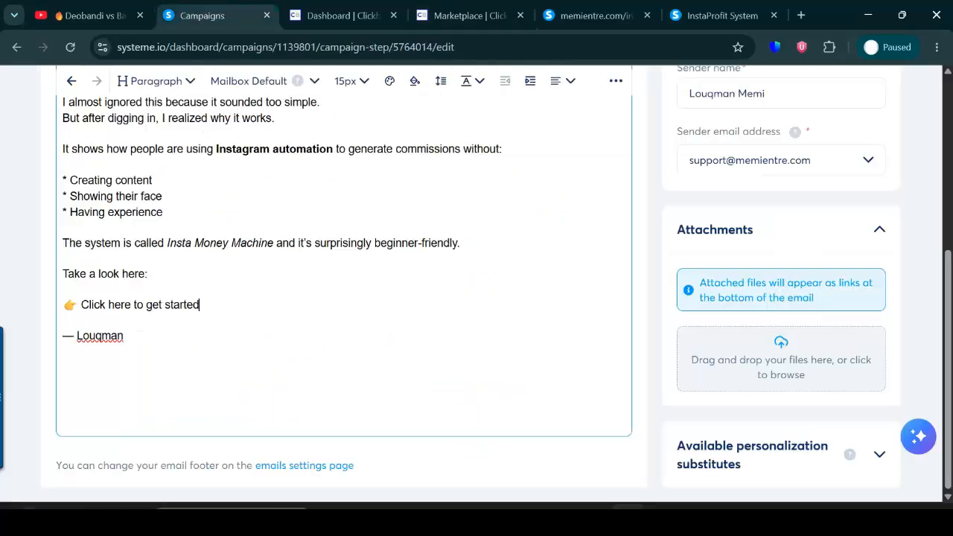
drag(199, 306, 85, 305)
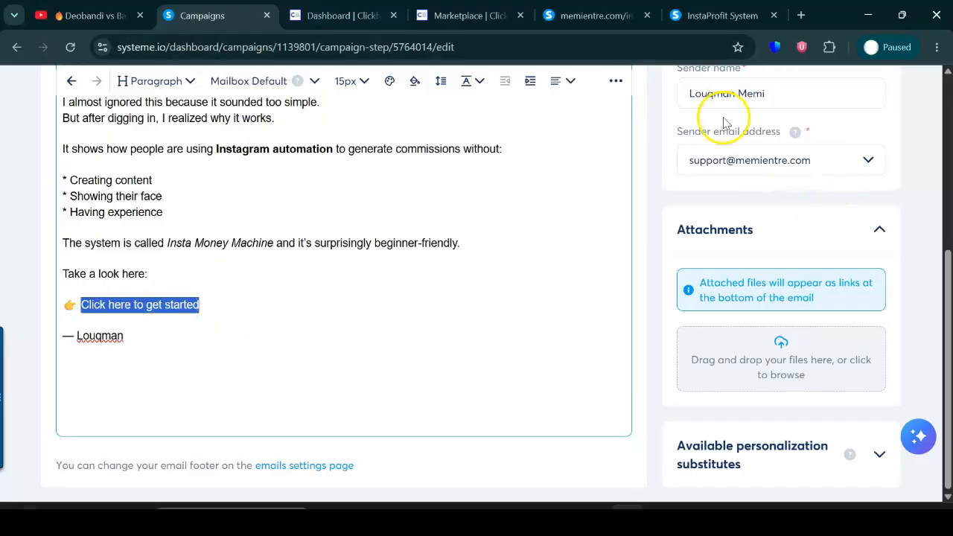
click(469, 15)
click(927, 295)
click(948, 286)
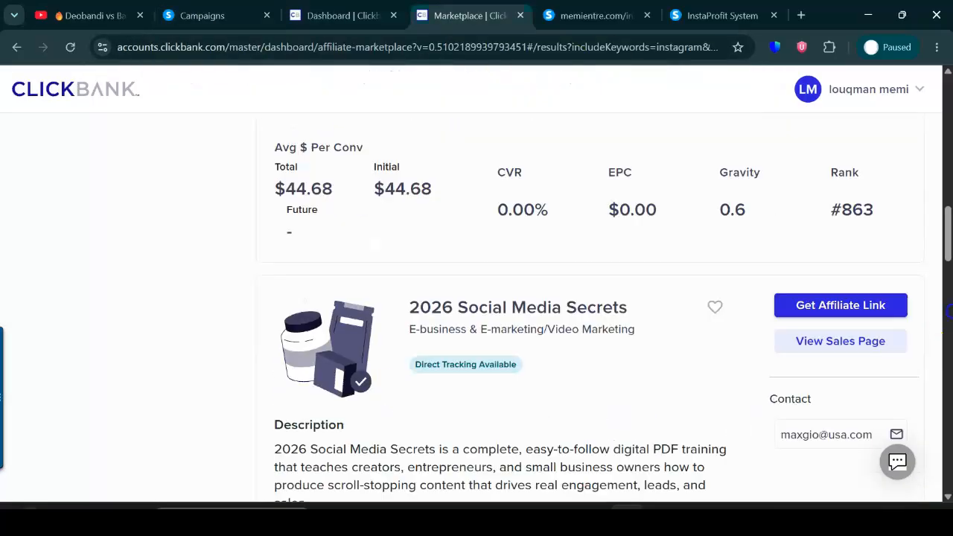
drag(947, 283, 949, 146)
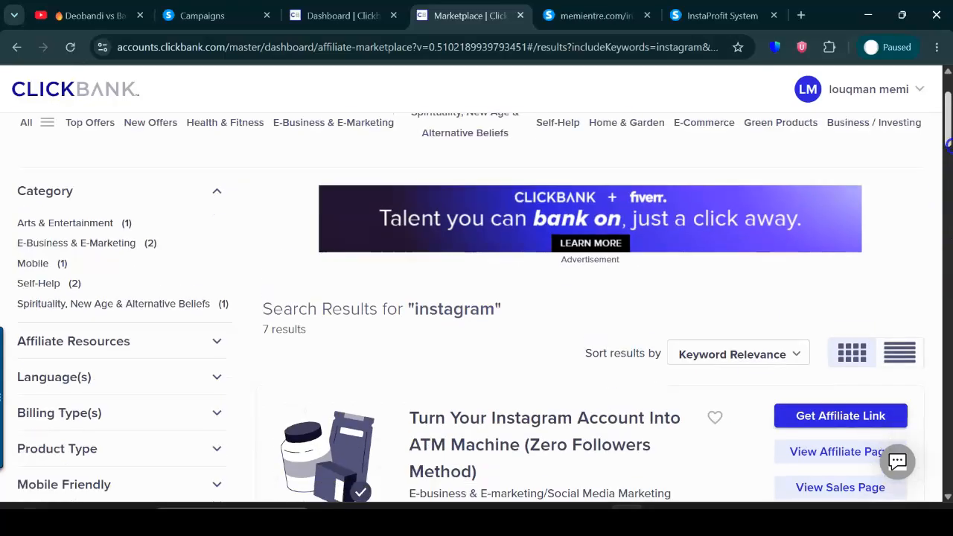
scroll(686, 245, down, 2)
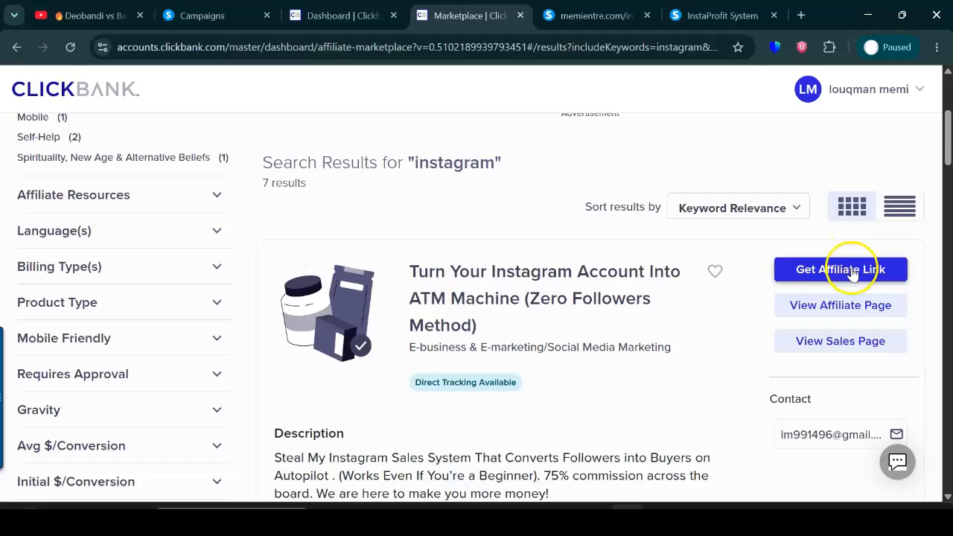
Return to the campaign email and link "Click here to get started" to the copied InstaProfit System sales page address.
click(255, 12)
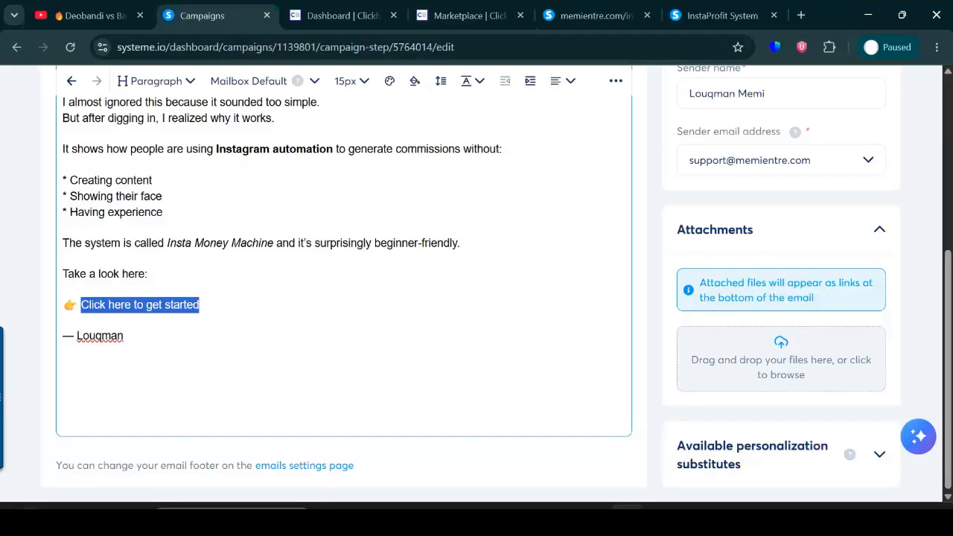
scroll(938, 335, up, 1)
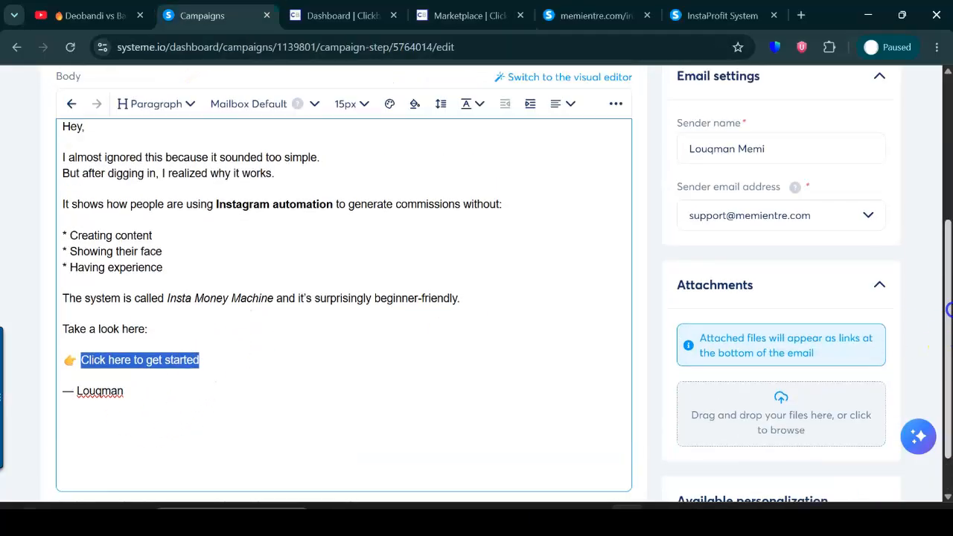
click(623, 113)
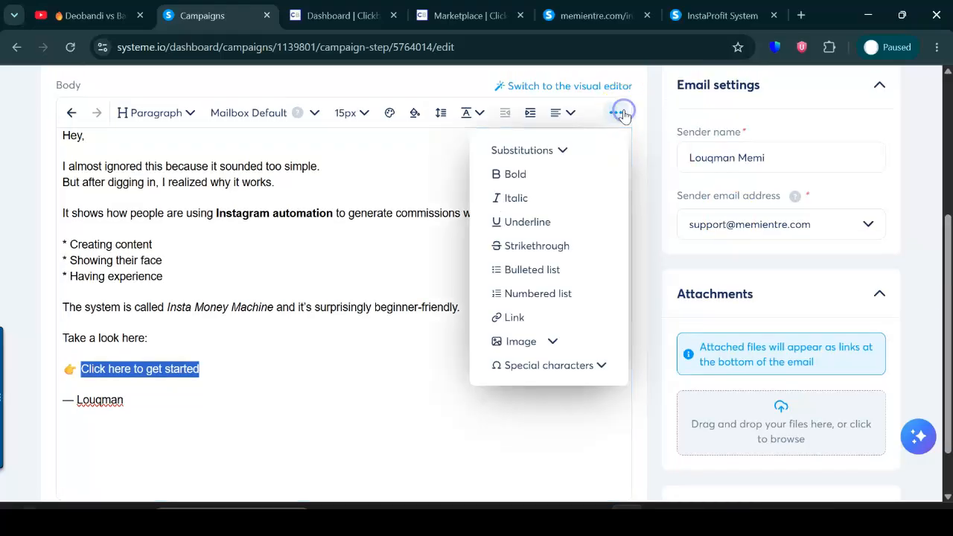
click(504, 320)
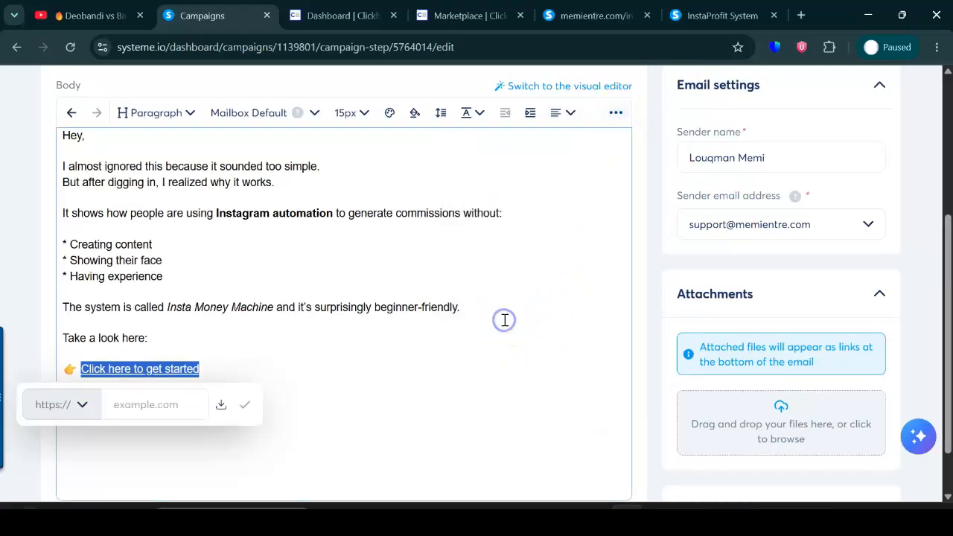
click(177, 402)
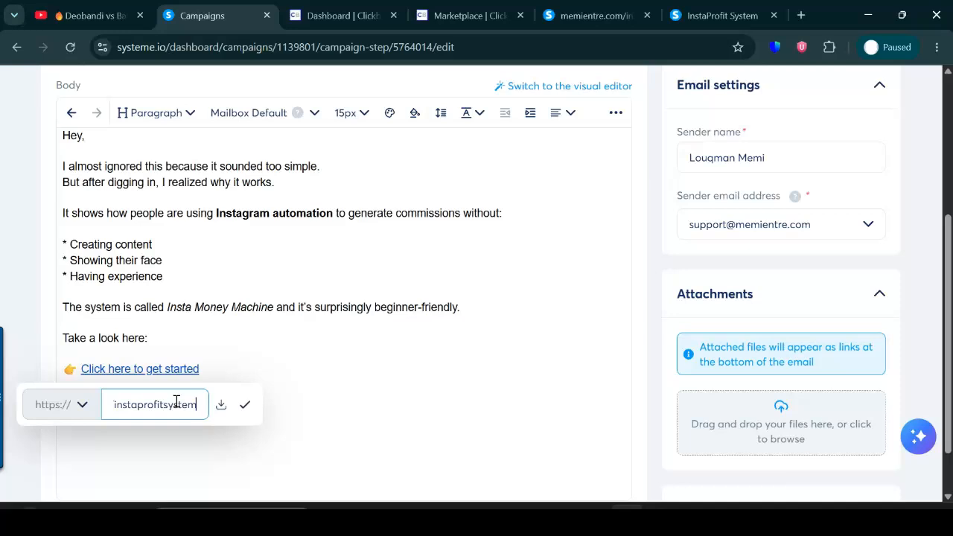
click(245, 405)
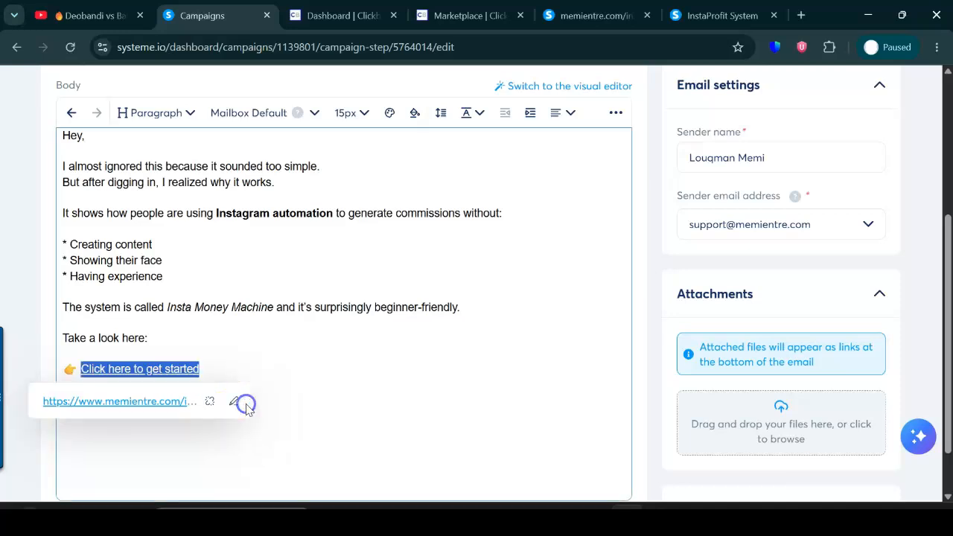
Format the "Click here to get started" link at 20px in bold.
click(361, 113)
drag(385, 156, 385, 188)
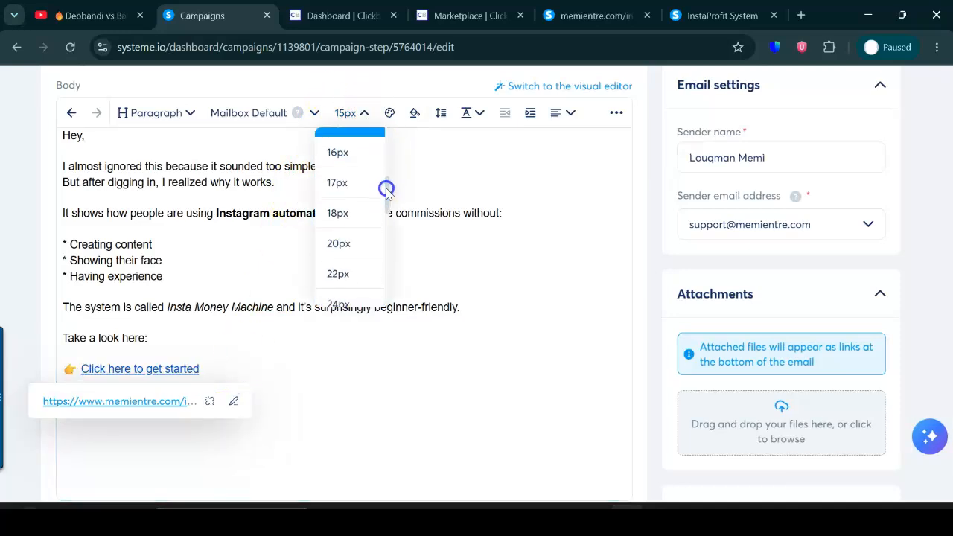
click(353, 243)
click(618, 116)
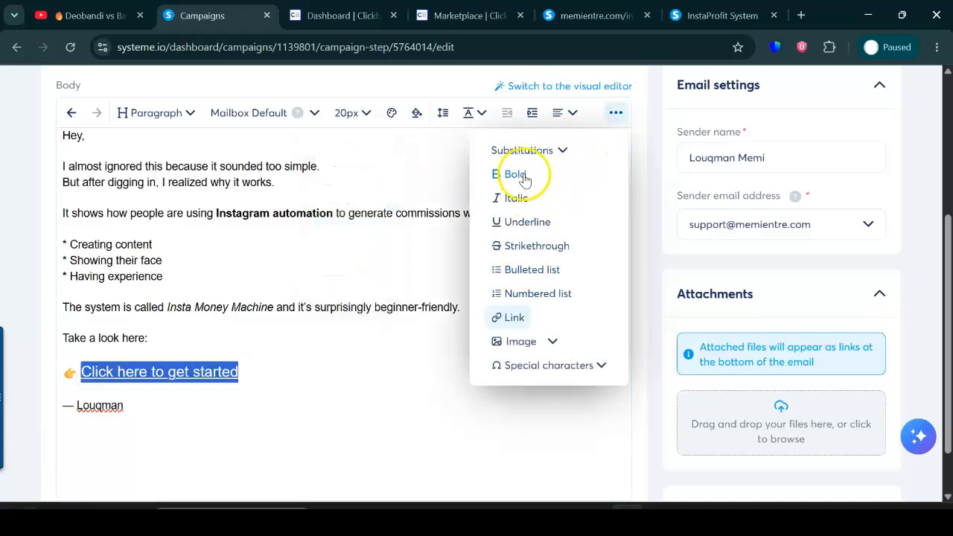
click(524, 174)
click(373, 413)
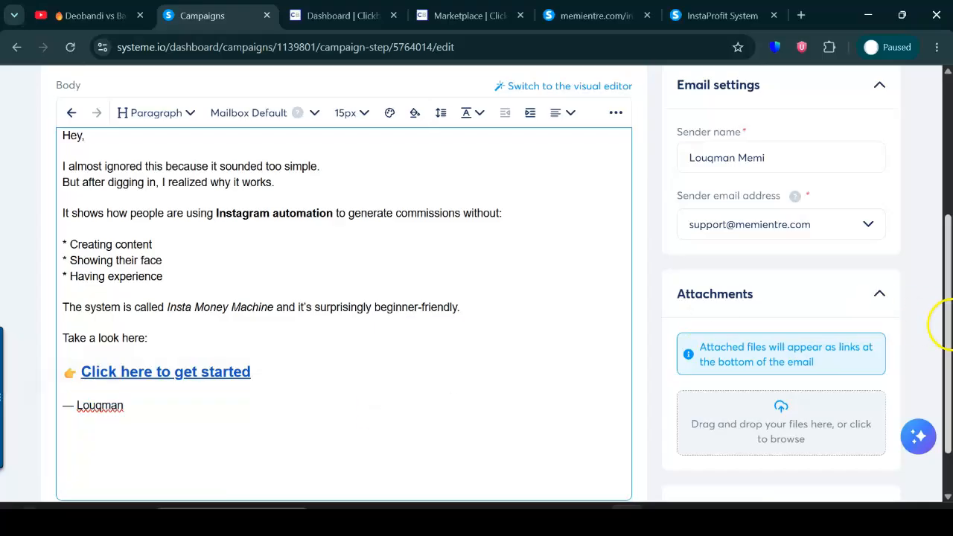
Save and activate the "This shouldn't work… but it does" email with its default sending settings, and exit to the campaign's email list.
drag(945, 319, 949, 336)
scroll(949, 337, up, 4)
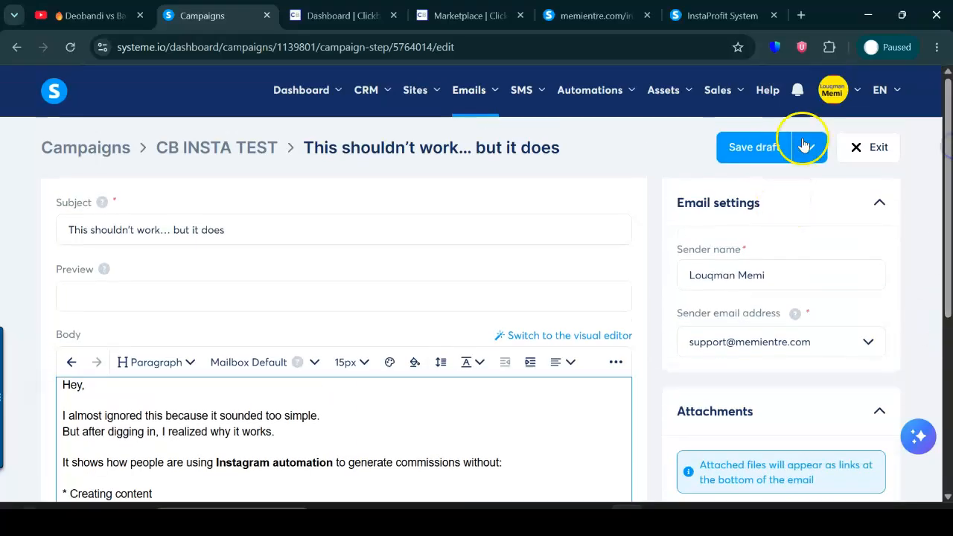
click(808, 143)
click(745, 191)
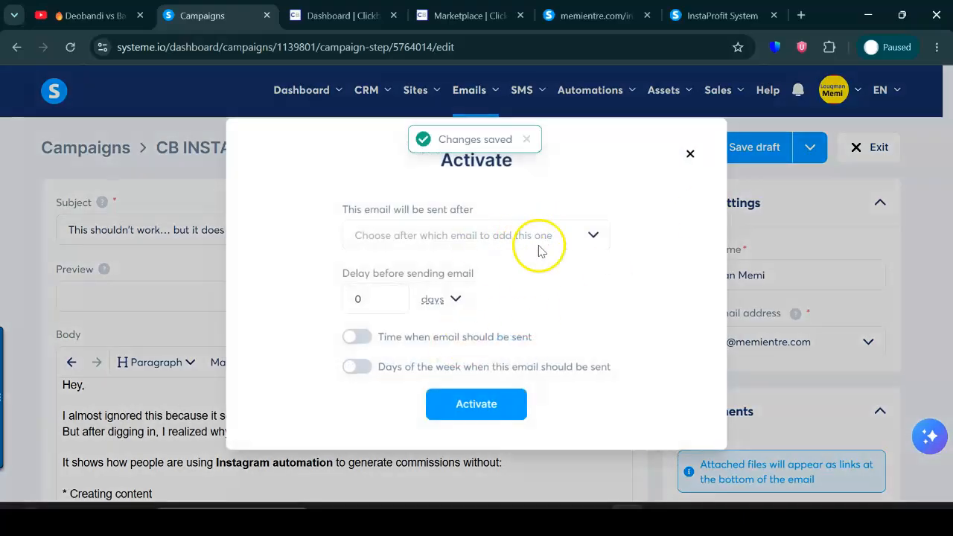
click(480, 411)
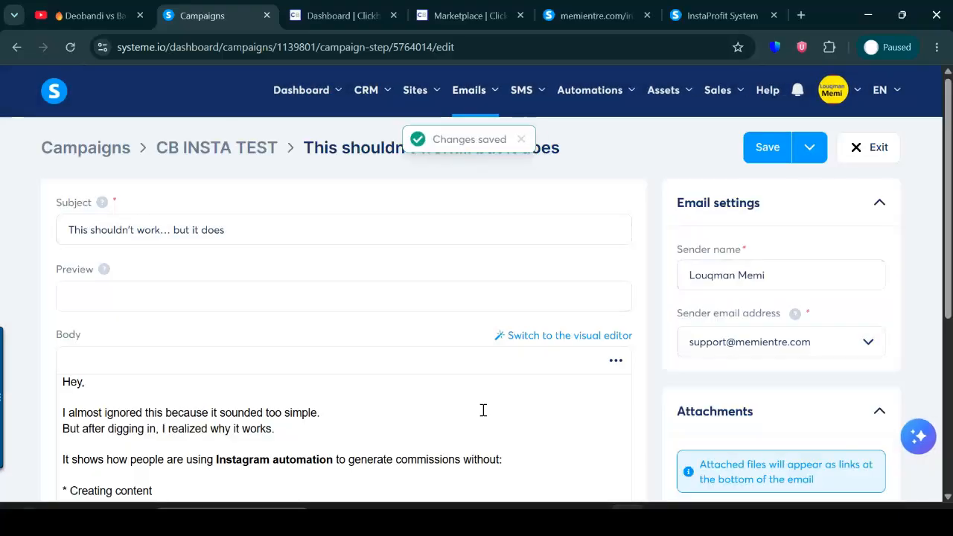
click(878, 151)
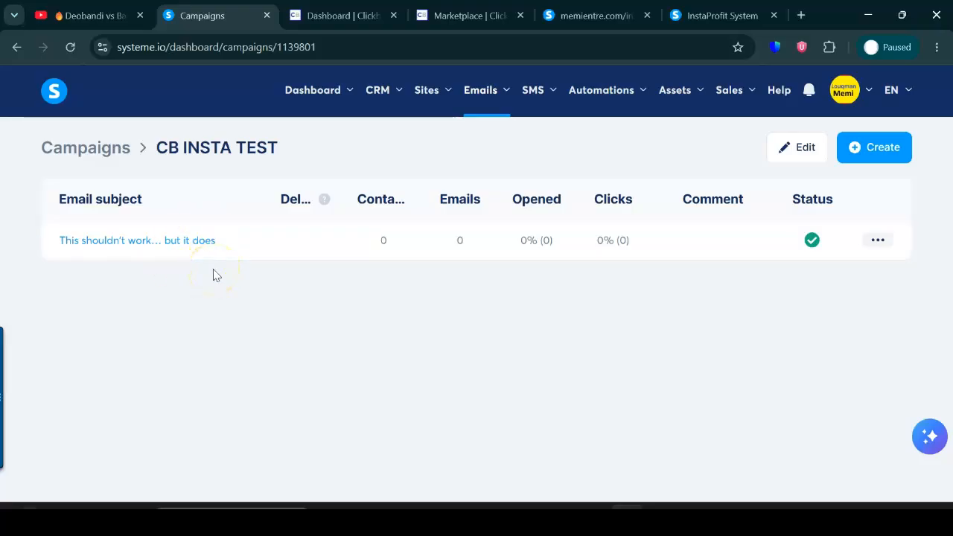
Start a new campaign step and copy the subject "Turn Instagram into a 24/7 money machine" from the second short email swipe.
click(896, 152)
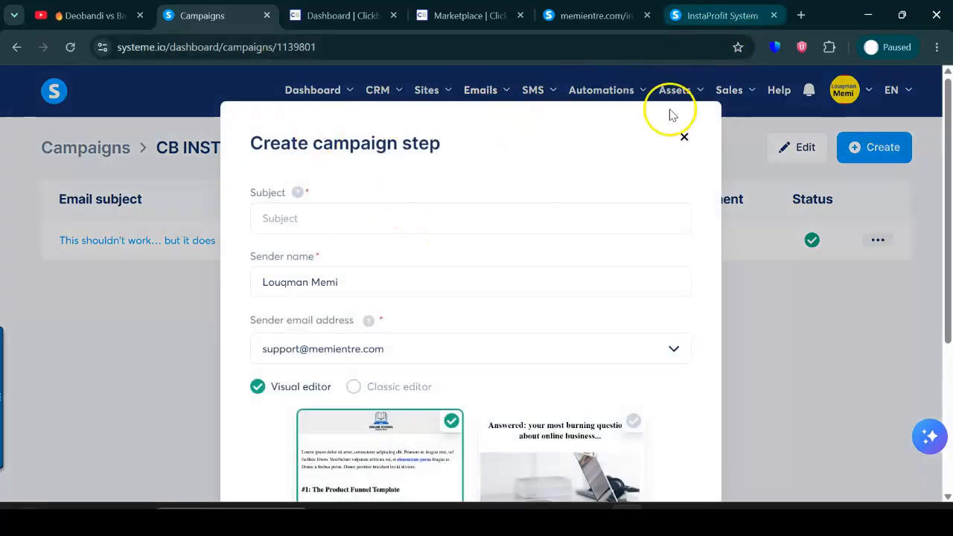
click(598, 18)
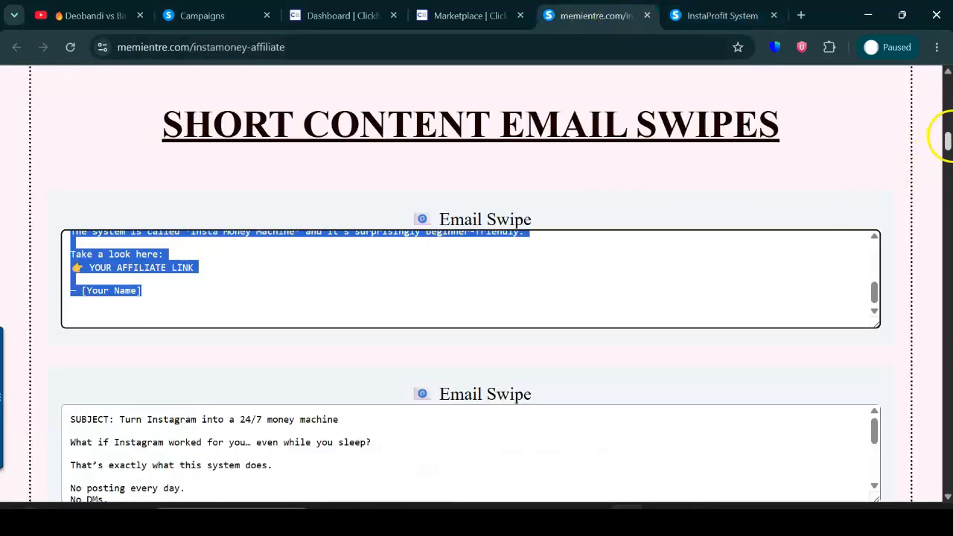
scroll(476, 283, down, 3)
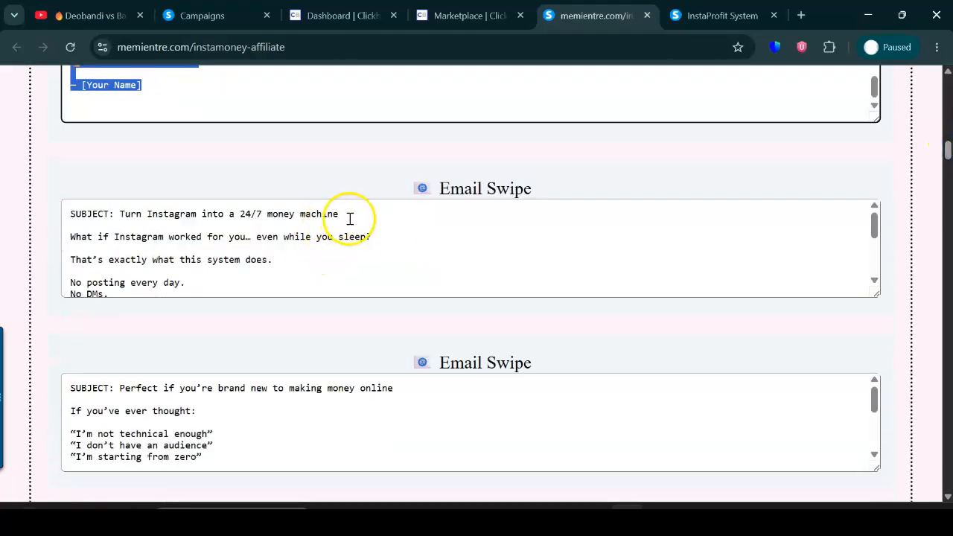
click(258, 226)
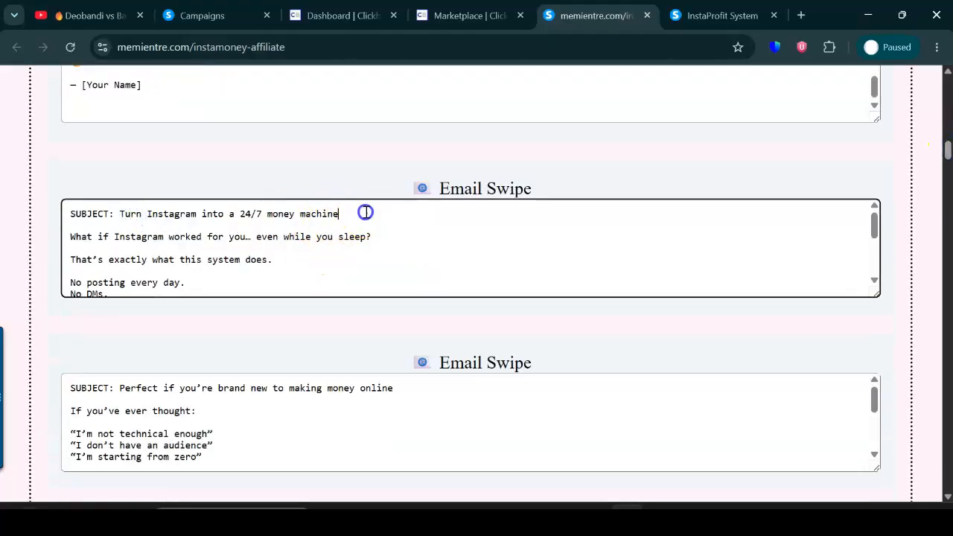
drag(364, 214, 153, 217)
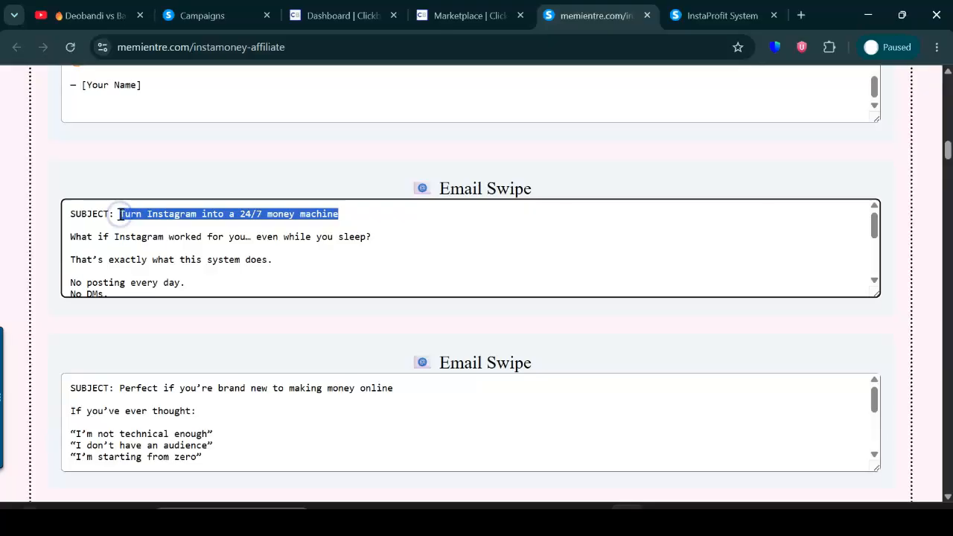
Create the campaign step with the subject "Turn Instagram into a 24/7 money machine" and the Classic editor.
click(201, 15)
click(358, 209)
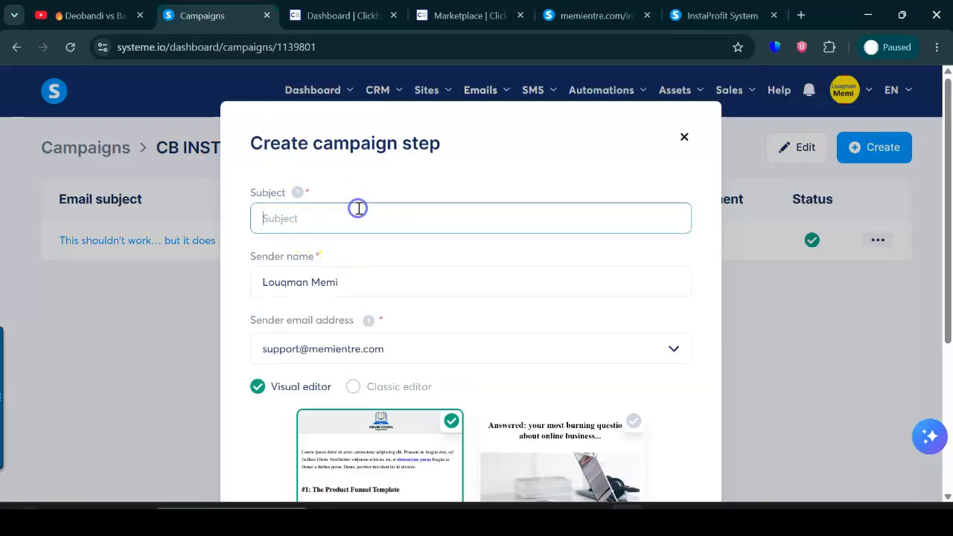
text(Turn Instagram into a 24/7 money machine)
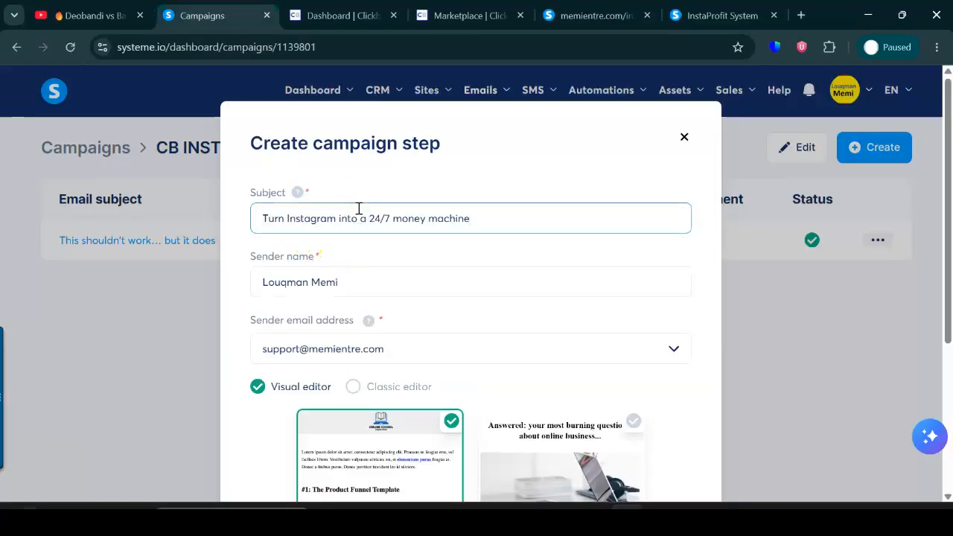
click(357, 388)
click(470, 440)
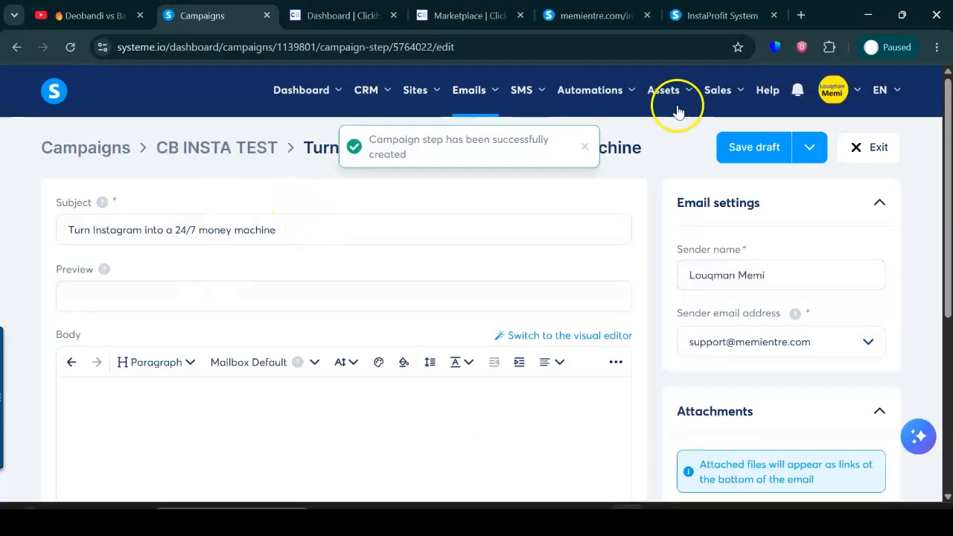
Copy the second swipe's text below its subject line into the new email's body.
click(585, 15)
drag(70, 236, 141, 297)
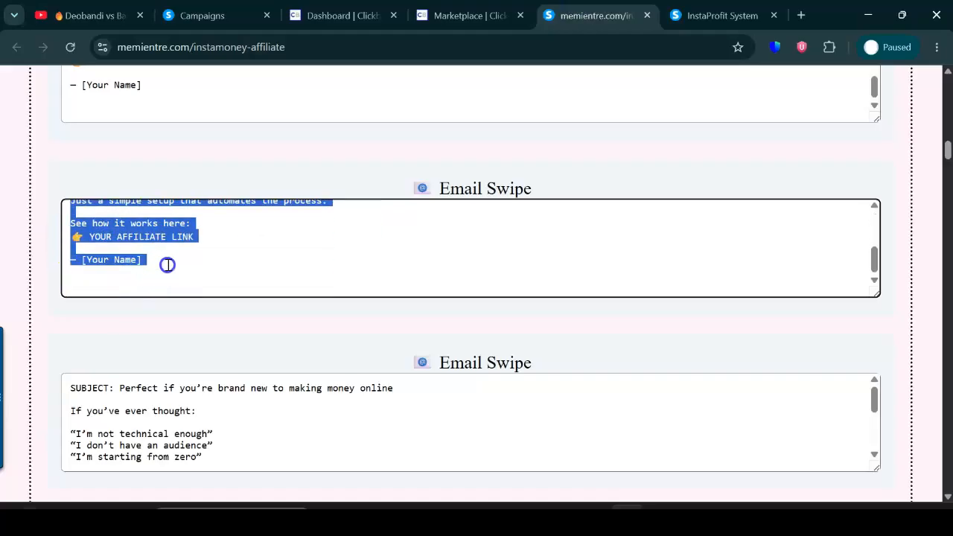
click(274, 15)
click(256, 439)
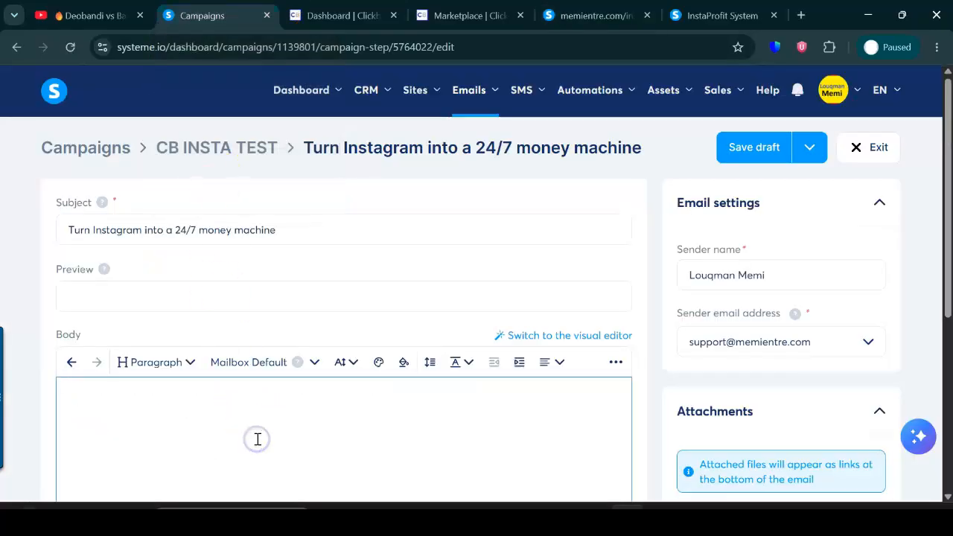
text(What if Instagram worked for you… even while you sleep? That's exactly what this system does. No posting every day. No DMs. No complicated tech. Just a simple setup that automates the process. See how it works here: 👉 YOUR AFFILIATE LINK — [Your Name])
Insert blank lines between the email body's paragraphs, keeping the three "No…" lines together and setting off the link and signature.
drag(948, 246, 949, 313)
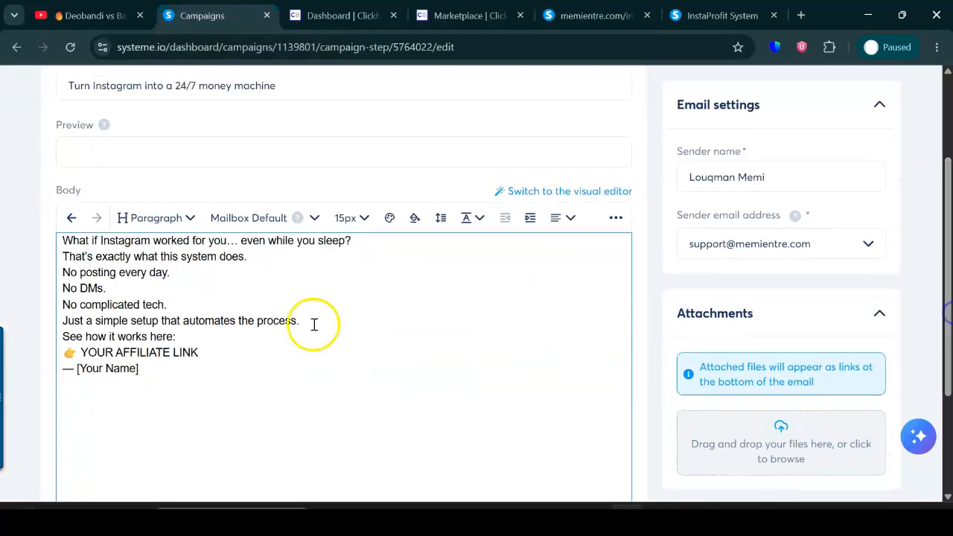
key(Return)
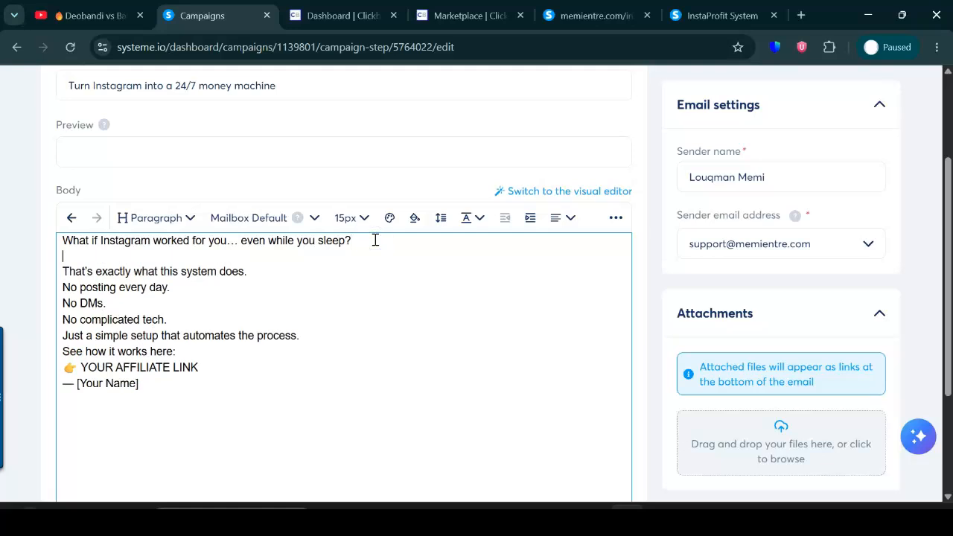
click(253, 272)
key(Return)
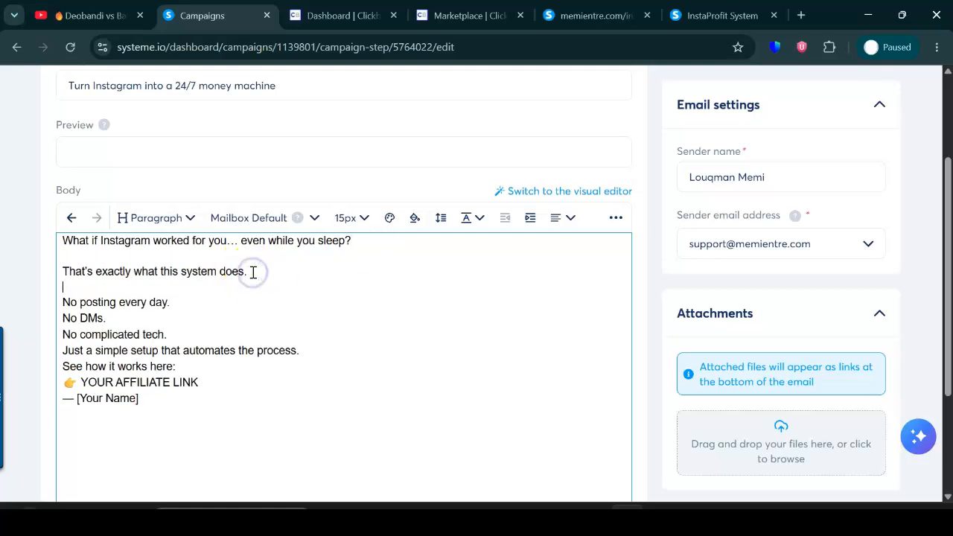
click(184, 330)
key(Return)
click(314, 366)
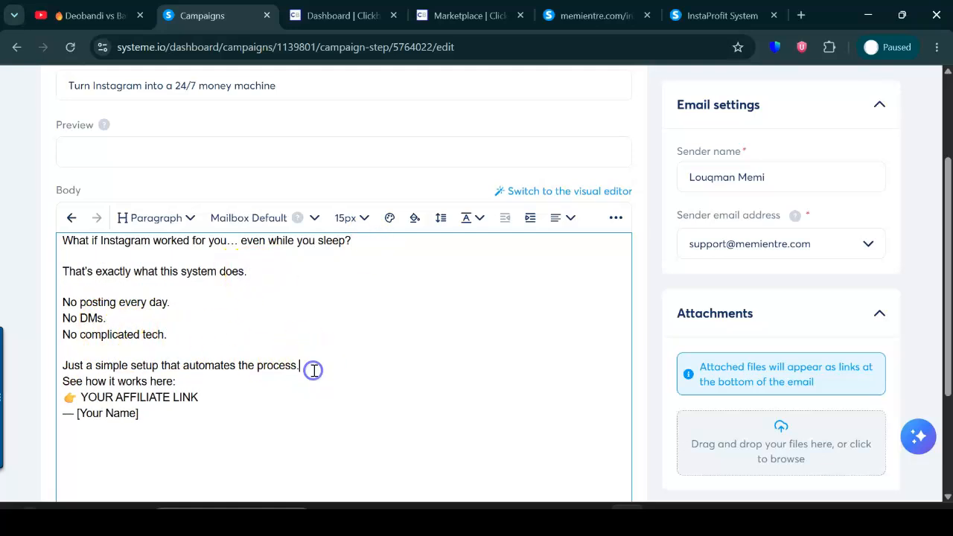
key(Return)
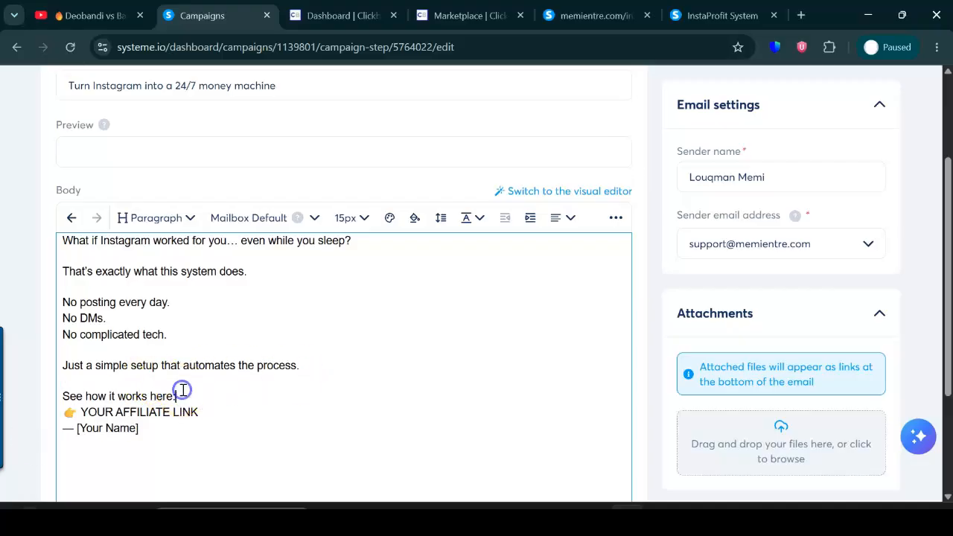
key(Return)
click(226, 427)
key(Return)
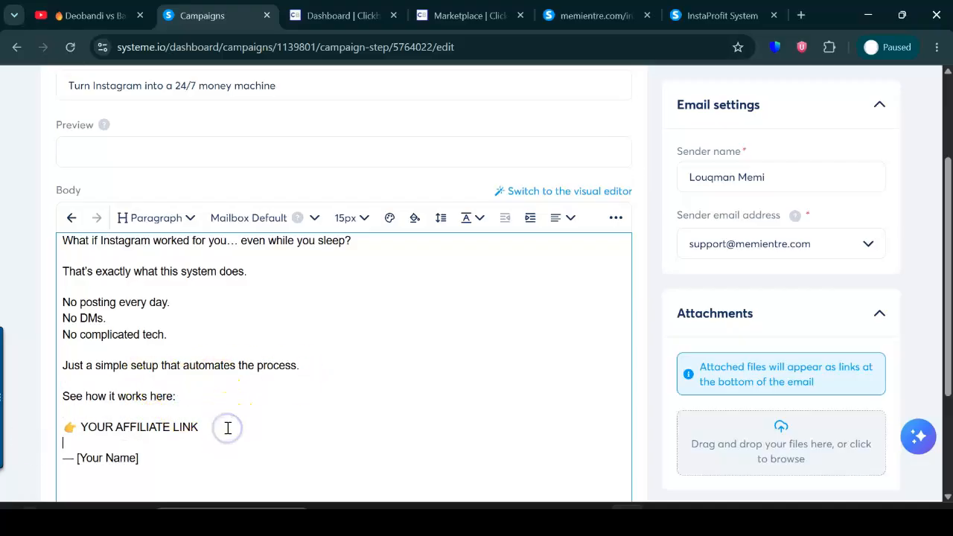
Replace the "[Your Name]" placeholder in the signature with the sender's first name.
scroll(936, 224, down, 3)
click(152, 291)
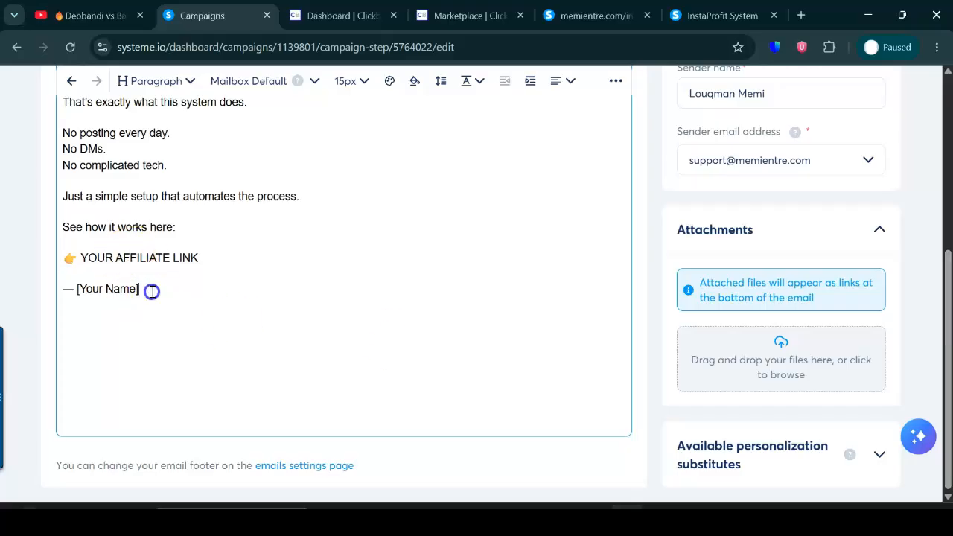
key(BackSpace)
key(Caps_Lock)
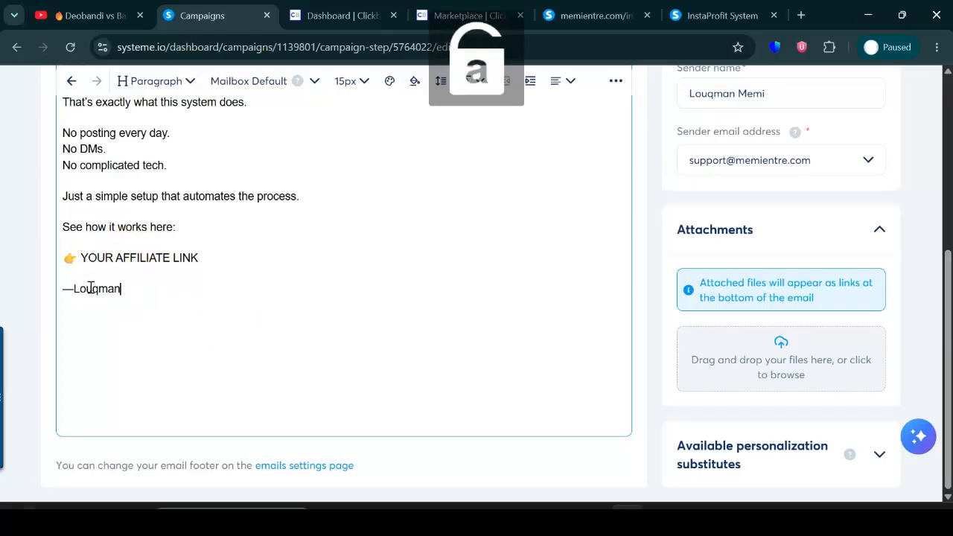
Replace "YOUR AFFILIATE LINK" in the second email's body with "Click here to get started".
drag(200, 256, 82, 257)
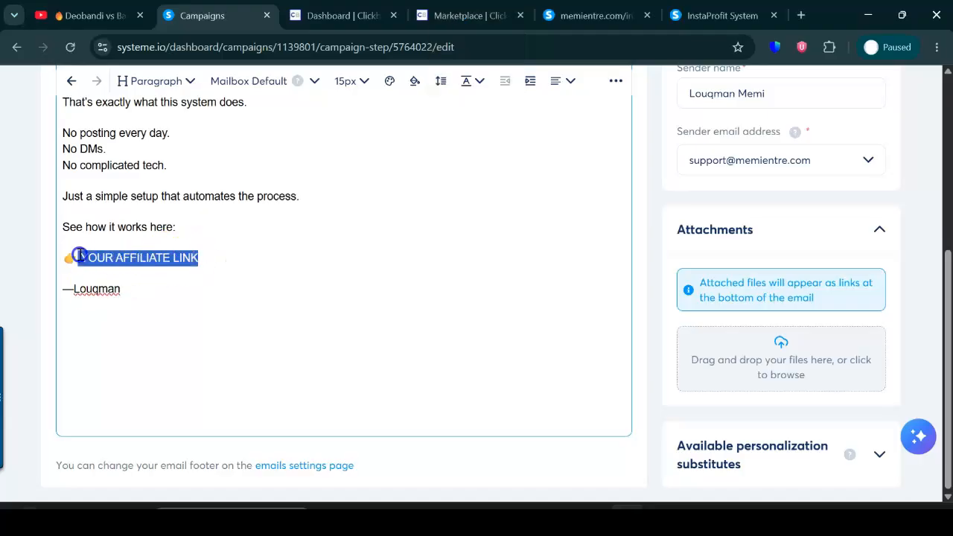
key(BackSpace)
key(Caps_Lock)
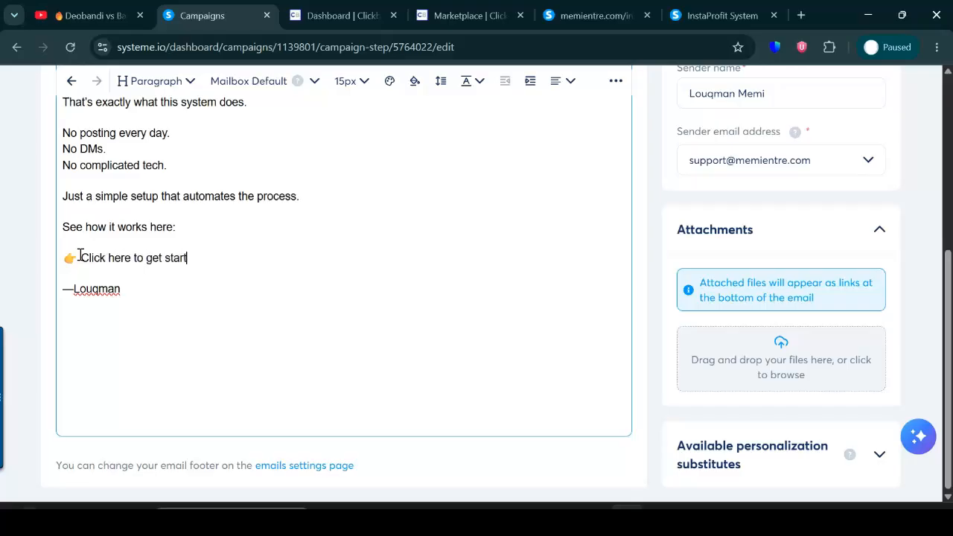
drag(206, 256, 86, 255)
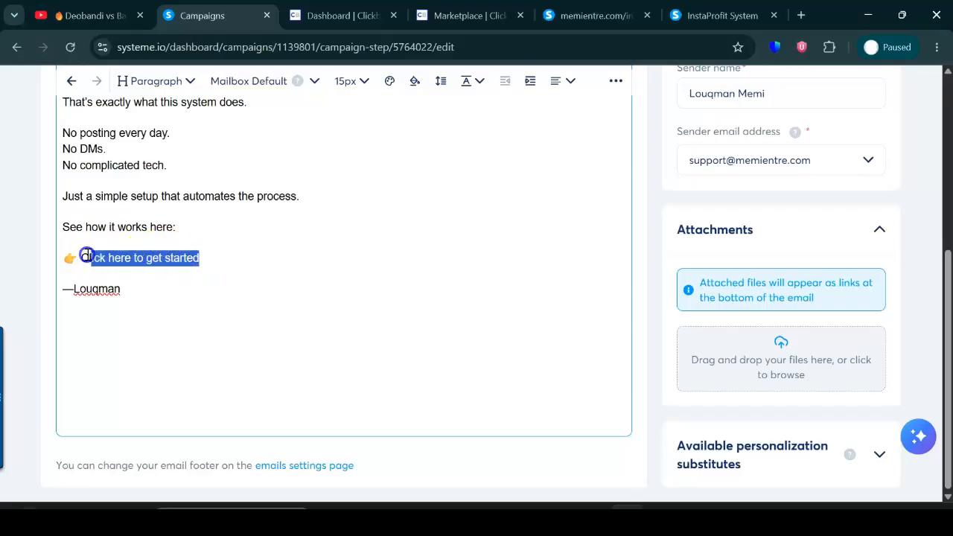
click(616, 81)
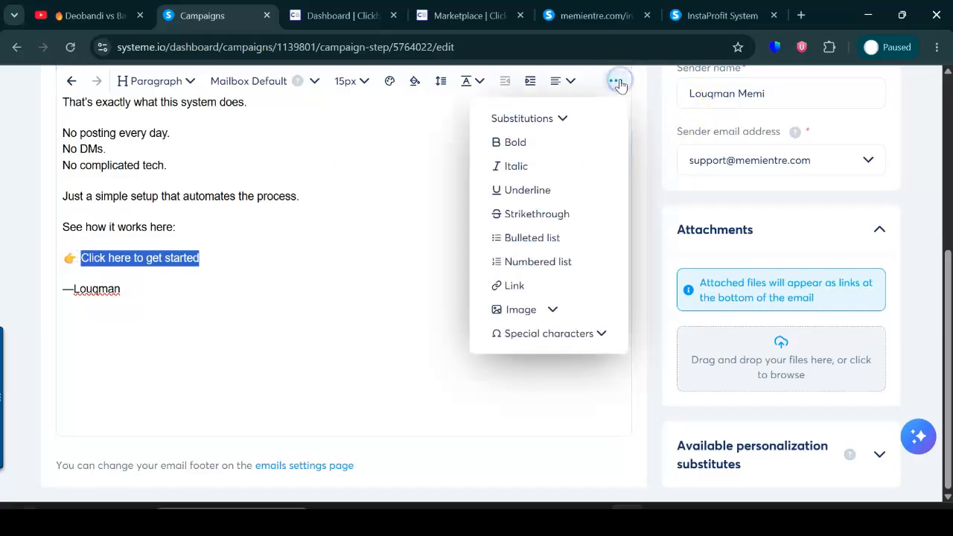
click(529, 285)
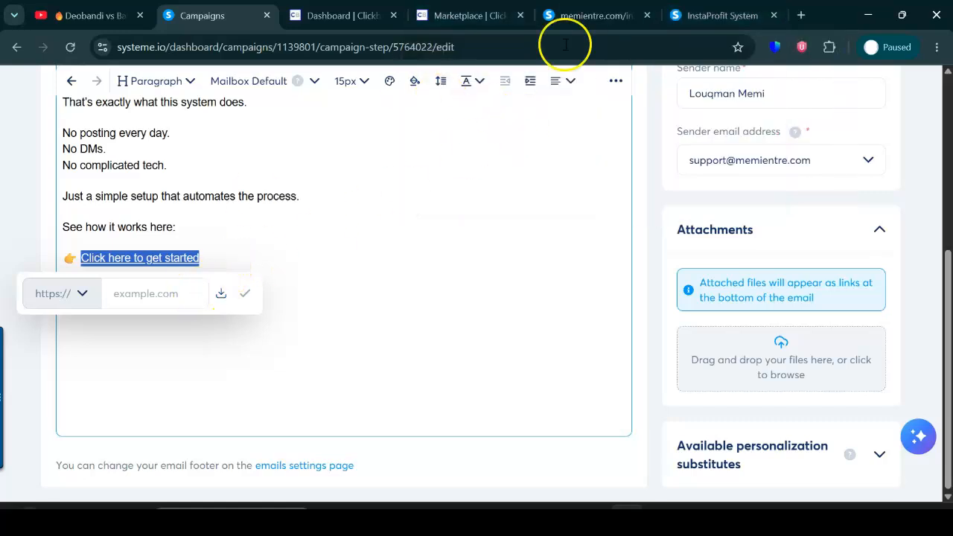
click(719, 15)
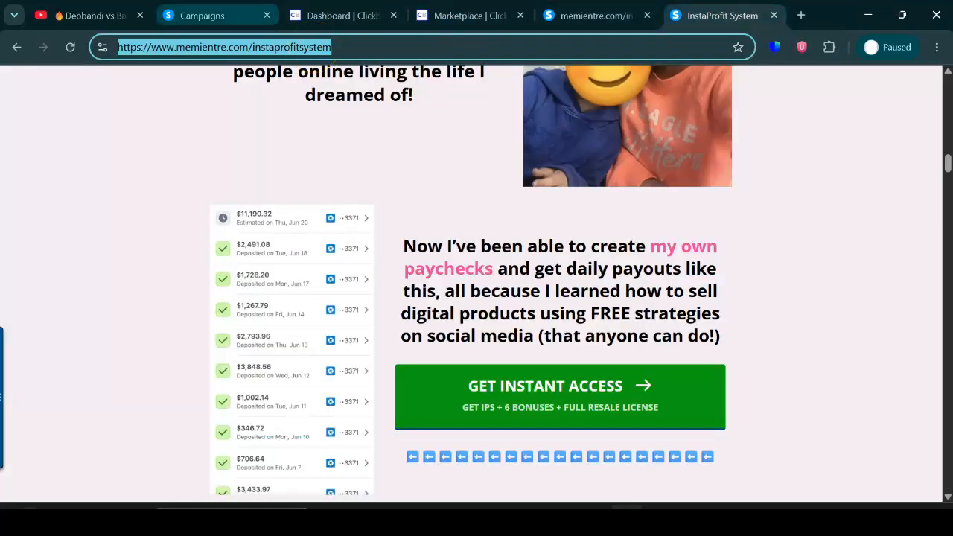
click(209, 15)
click(615, 91)
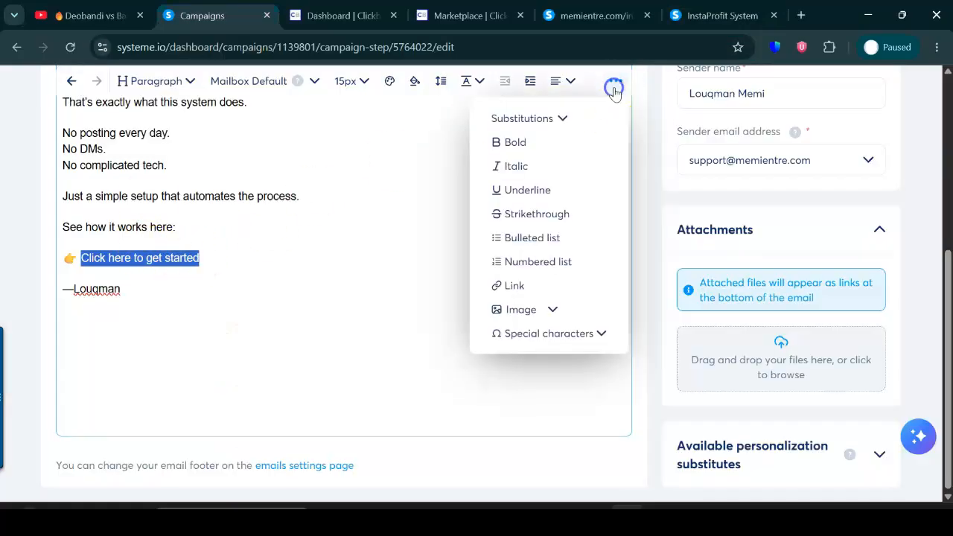
click(513, 283)
click(162, 296)
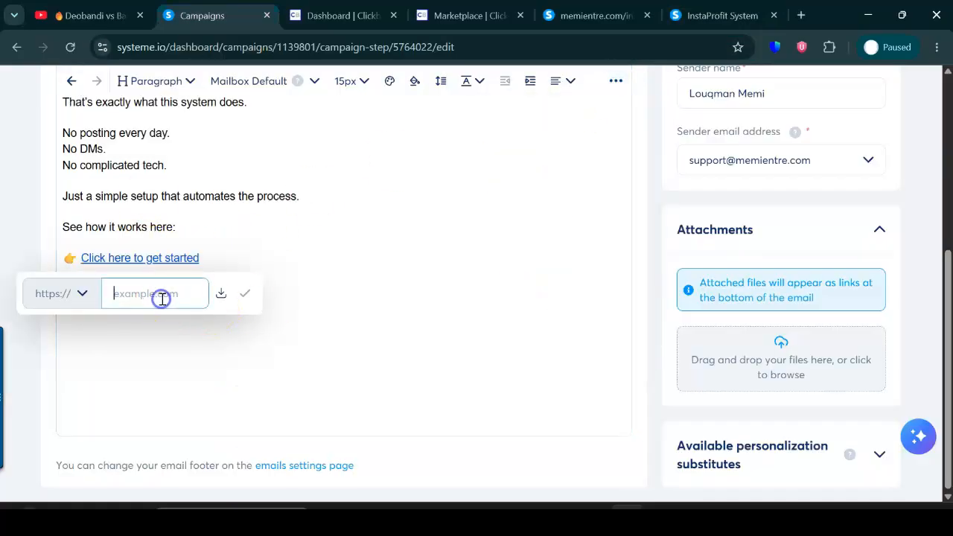
key(ctrl+a)
key(ctrl+v)
click(244, 294)
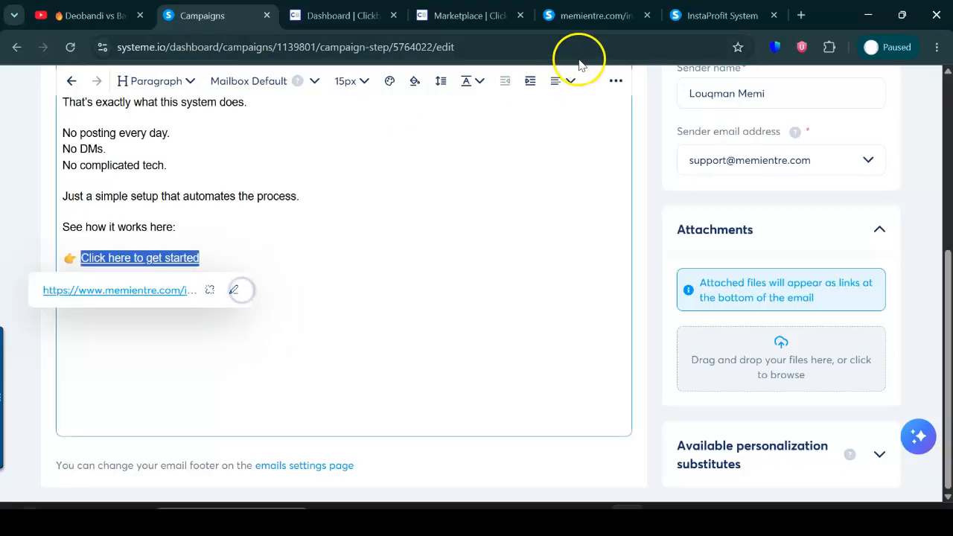
Make the "Click here to get started" link bold and enlarge its font size.
click(617, 80)
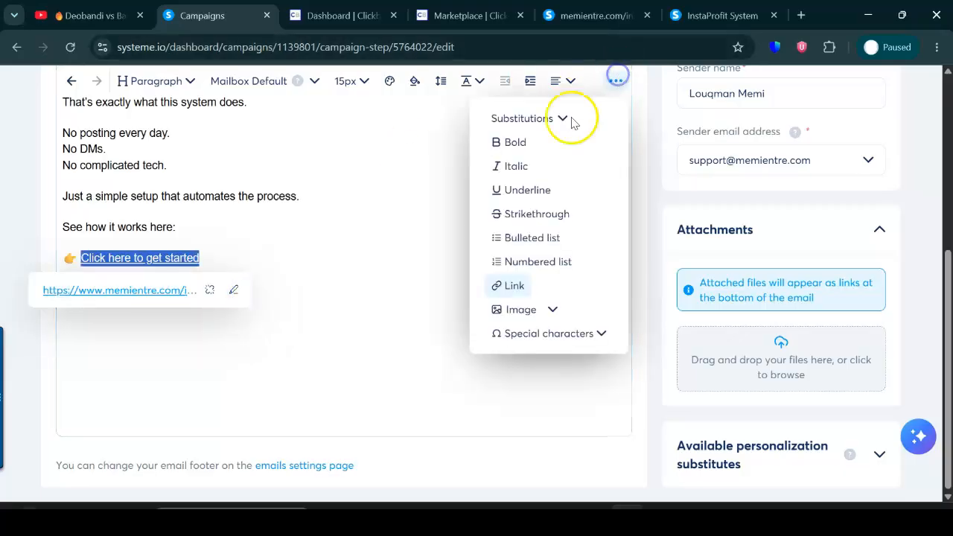
click(514, 142)
click(355, 81)
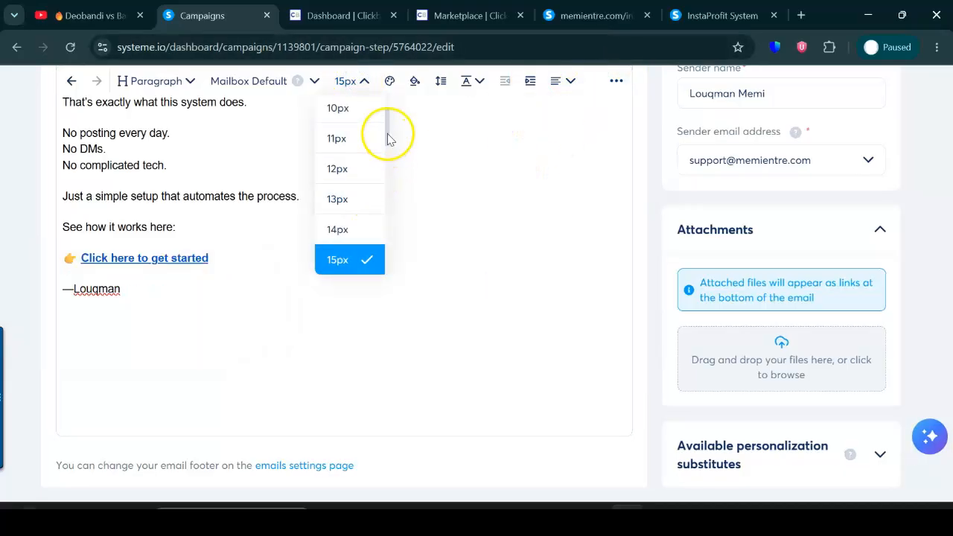
drag(394, 132, 390, 166)
click(363, 216)
click(485, 277)
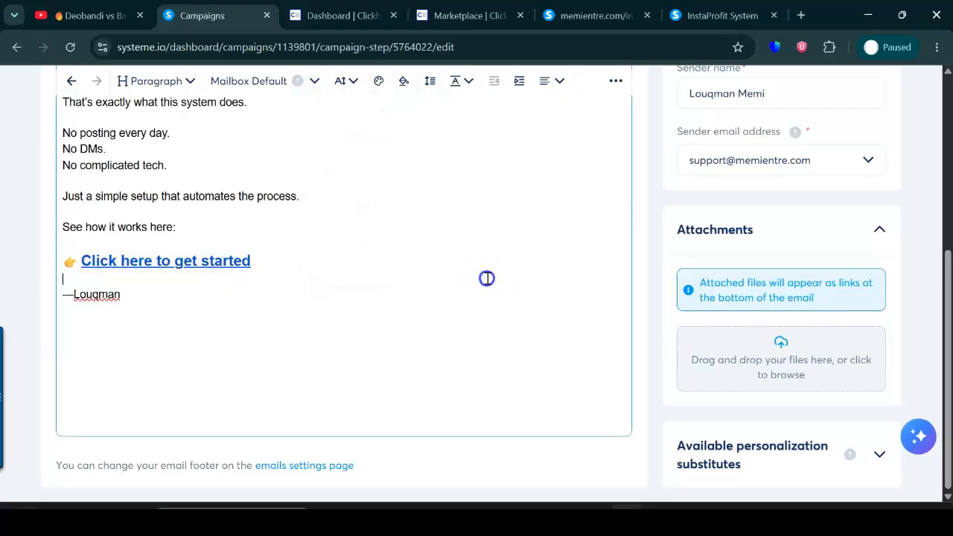
Save and publish the email to go out 1 day after "This shouldn't work… but it does", and return to the campaign's email list.
drag(940, 260, 949, 94)
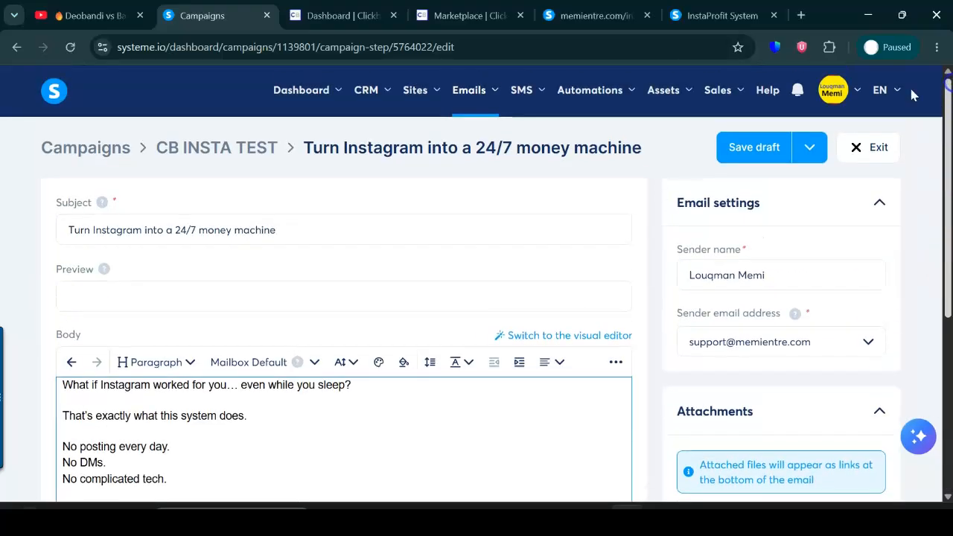
click(814, 149)
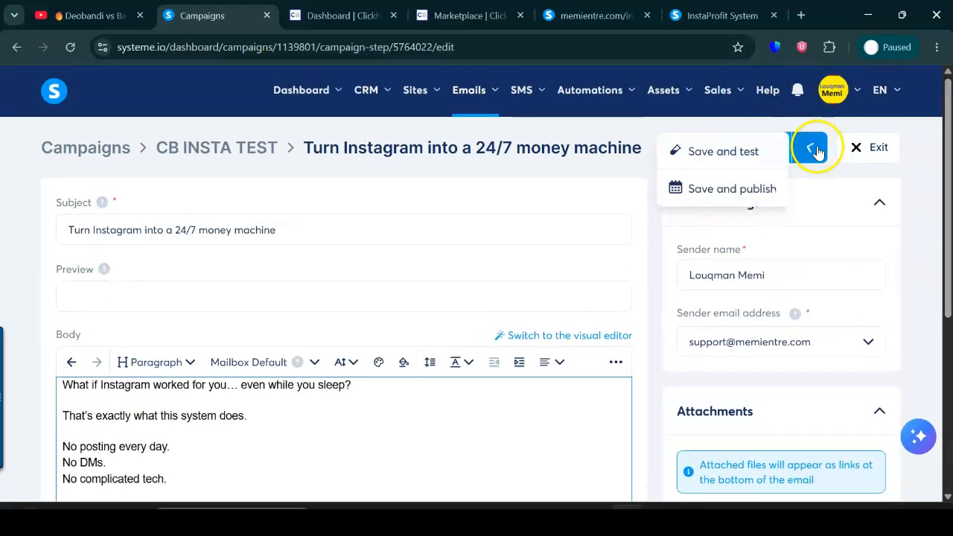
click(749, 204)
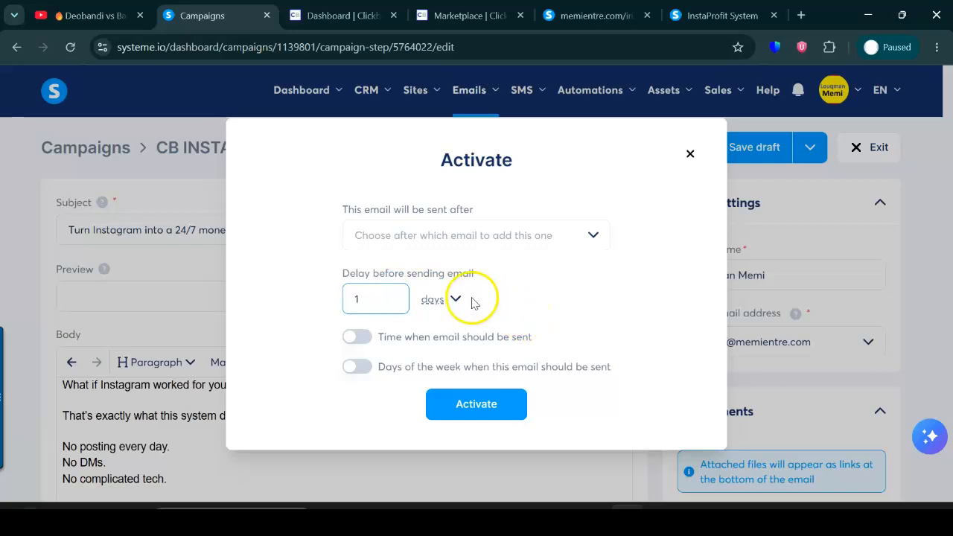
click(560, 239)
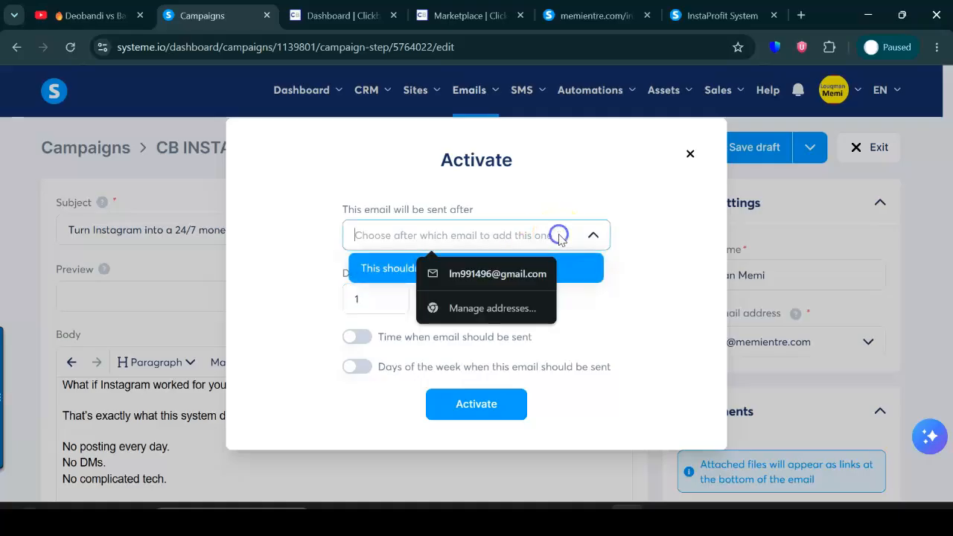
click(390, 266)
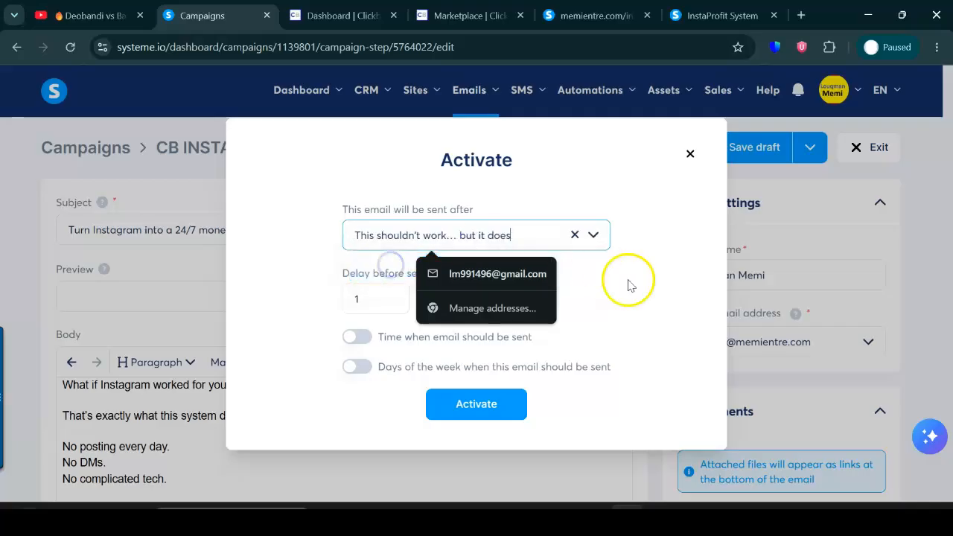
click(647, 290)
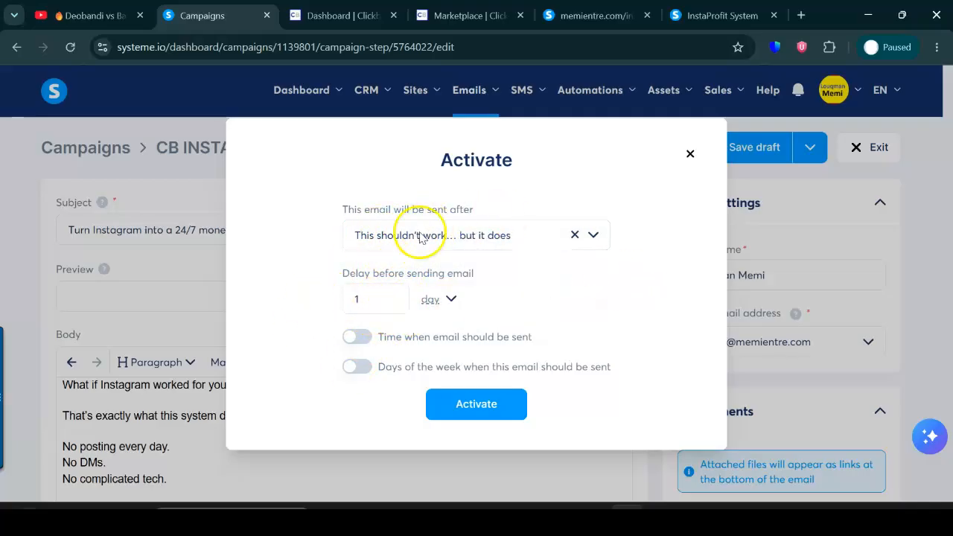
click(478, 406)
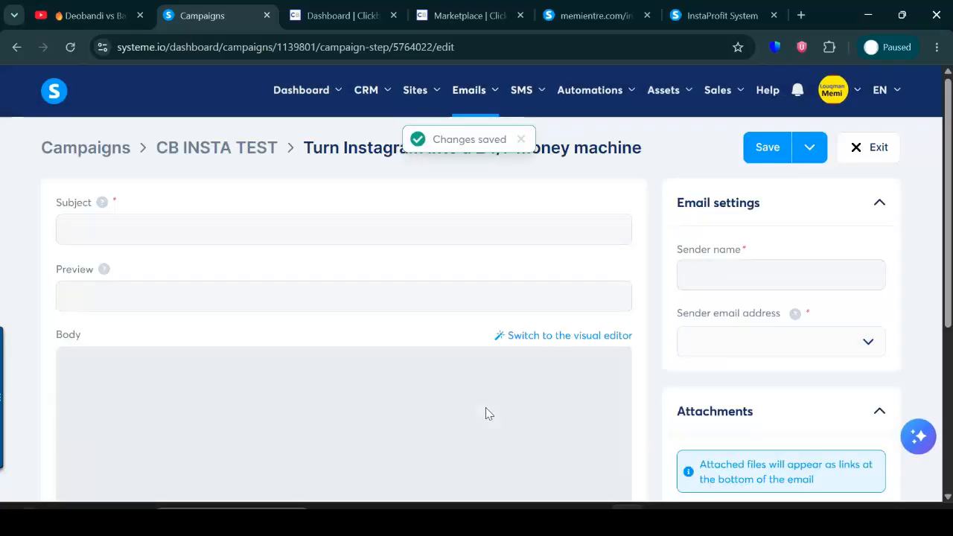
click(883, 151)
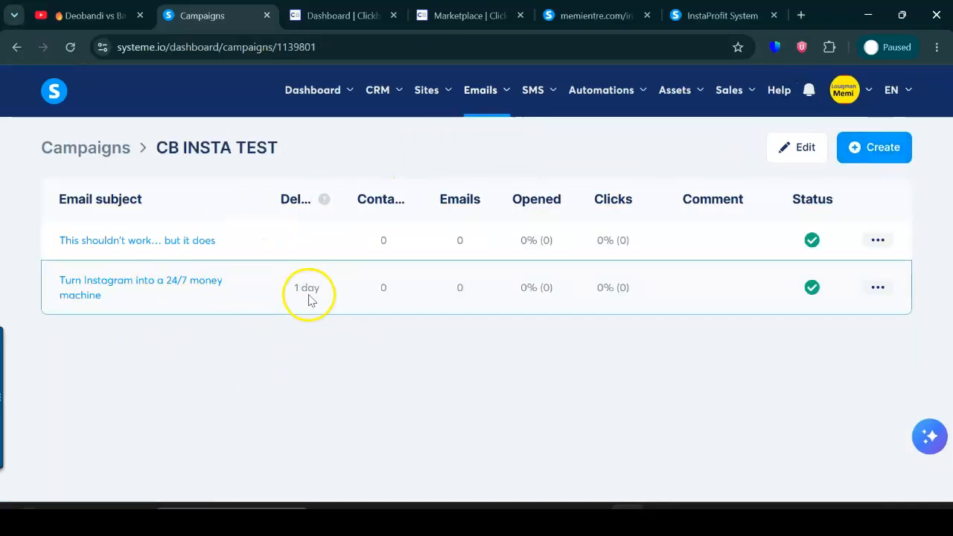
Open the memientre.com landing page in a new tab and bring up its email opt-in form.
click(803, 16)
text(m)
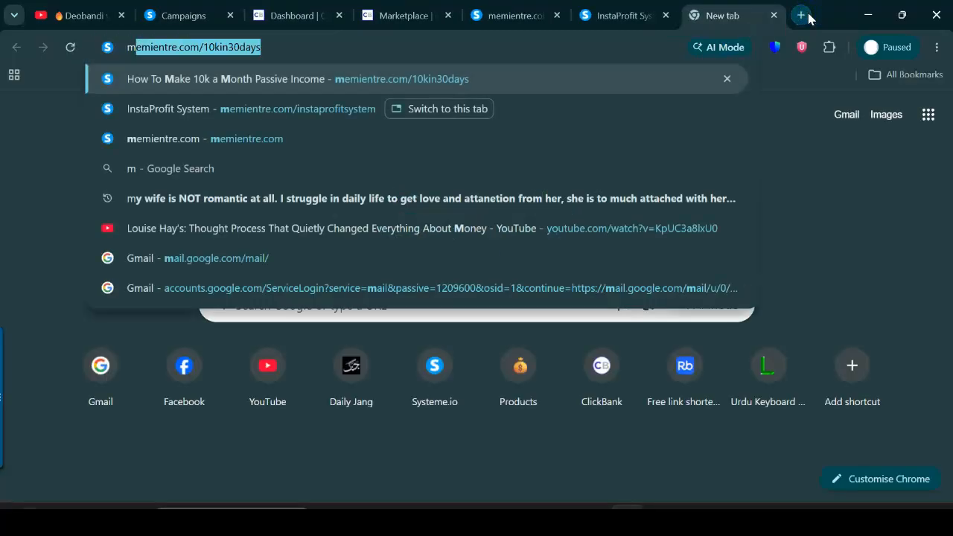
click(315, 137)
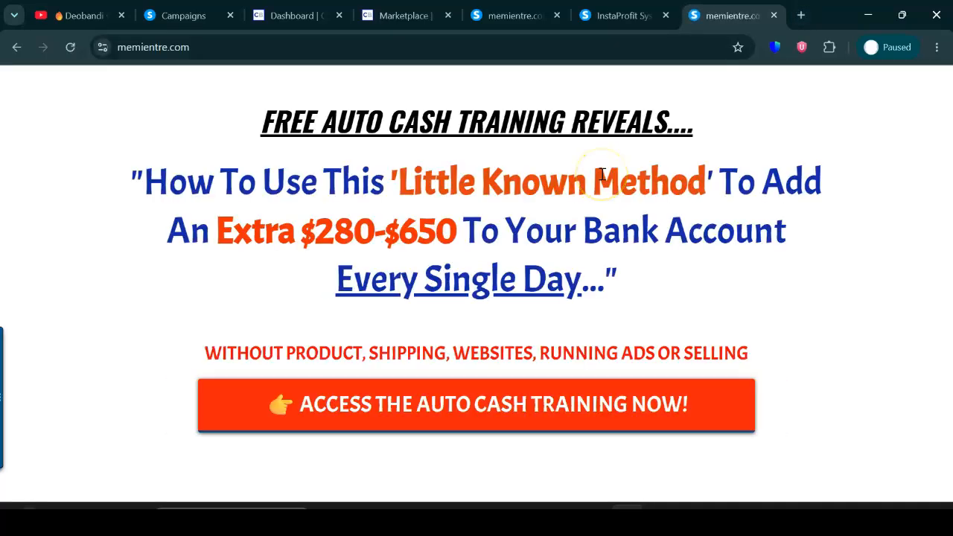
click(507, 408)
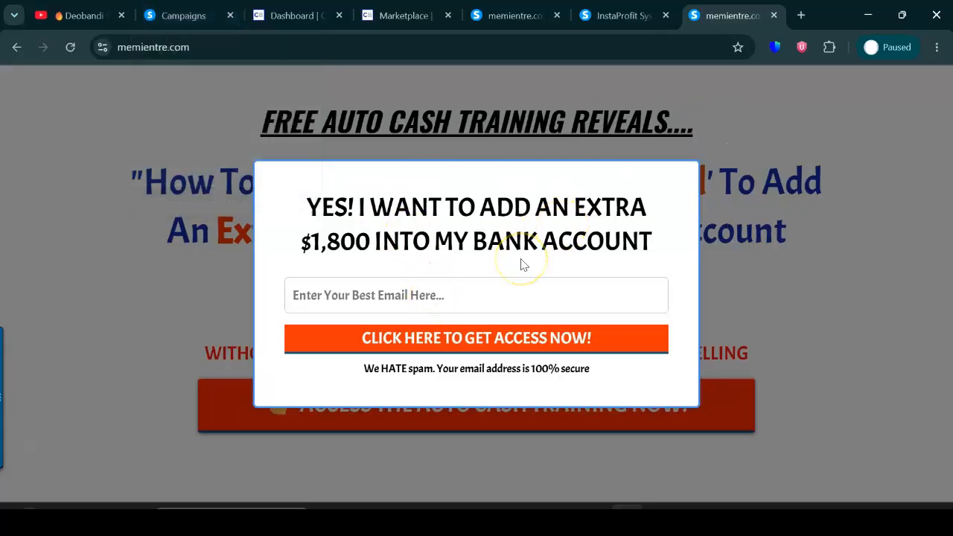
click(195, 16)
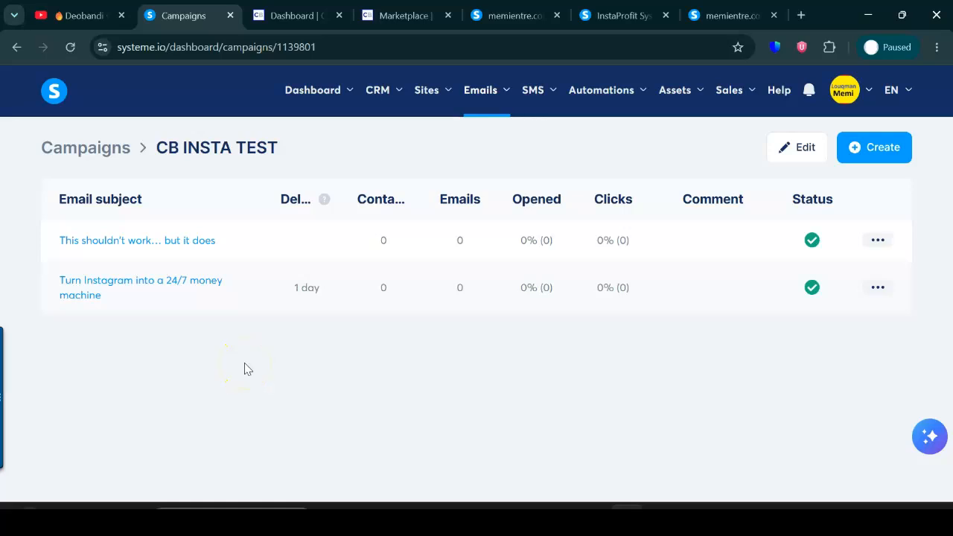
Look through the remaining email swipes on the instamoney-affiliate page, and revisit the campaign's email list and the opt-in form.
click(521, 13)
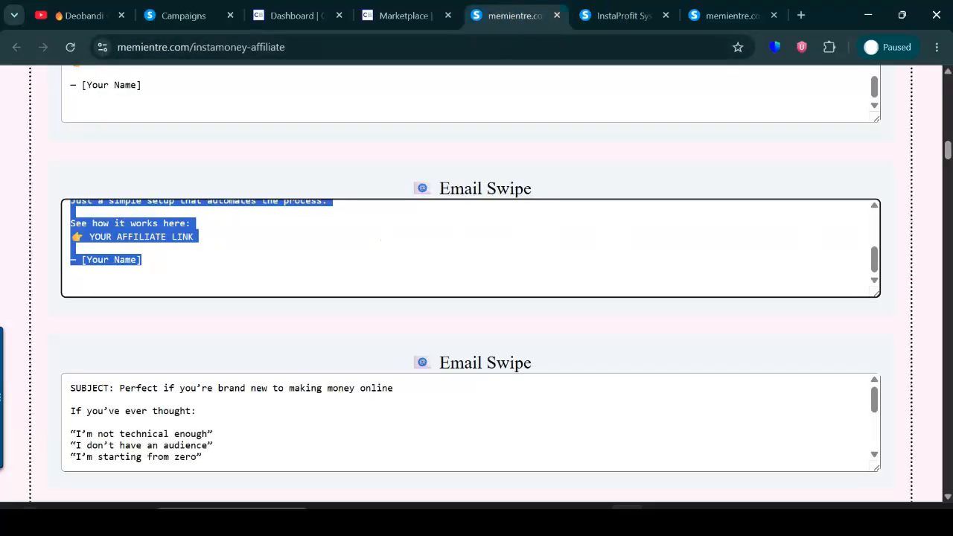
scroll(940, 143, up, 3)
scroll(940, 143, down, 12)
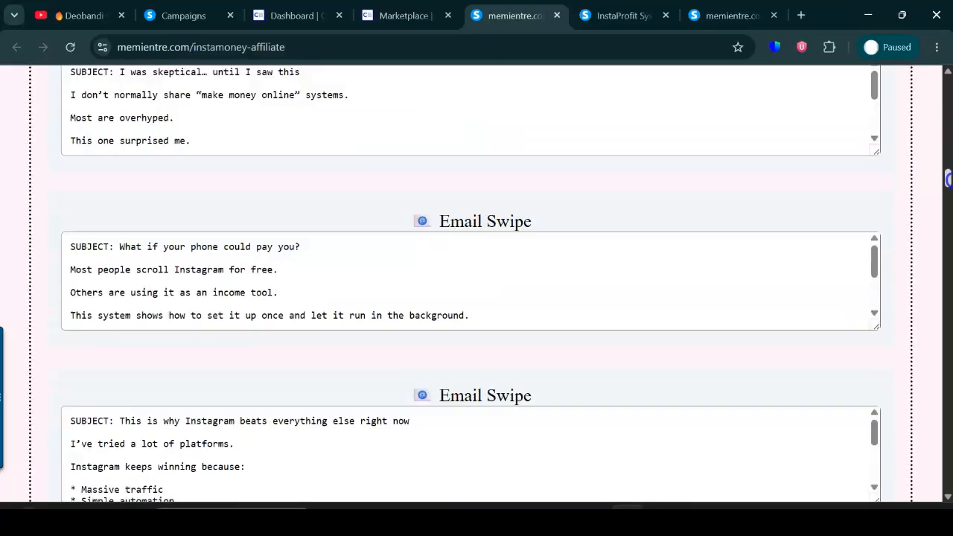
drag(949, 179, 949, 201)
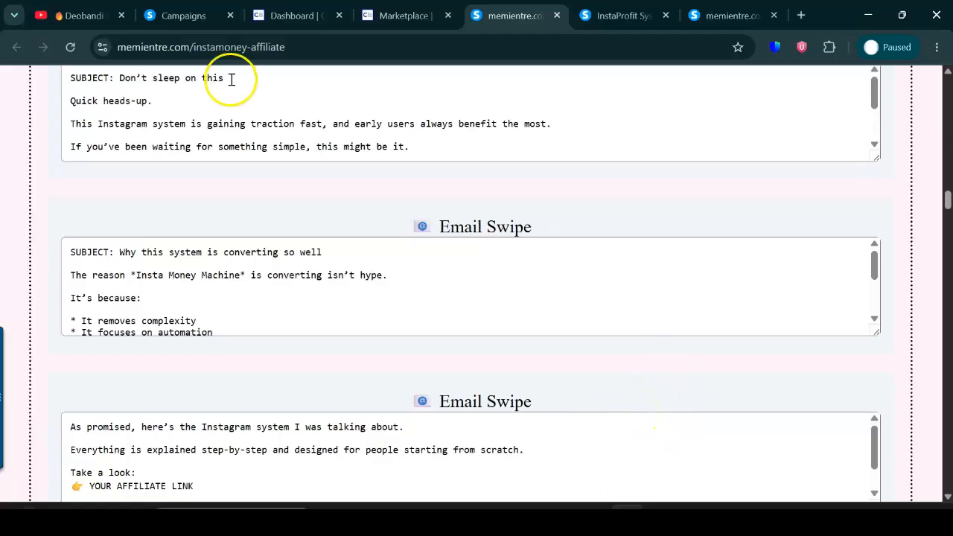
click(183, 14)
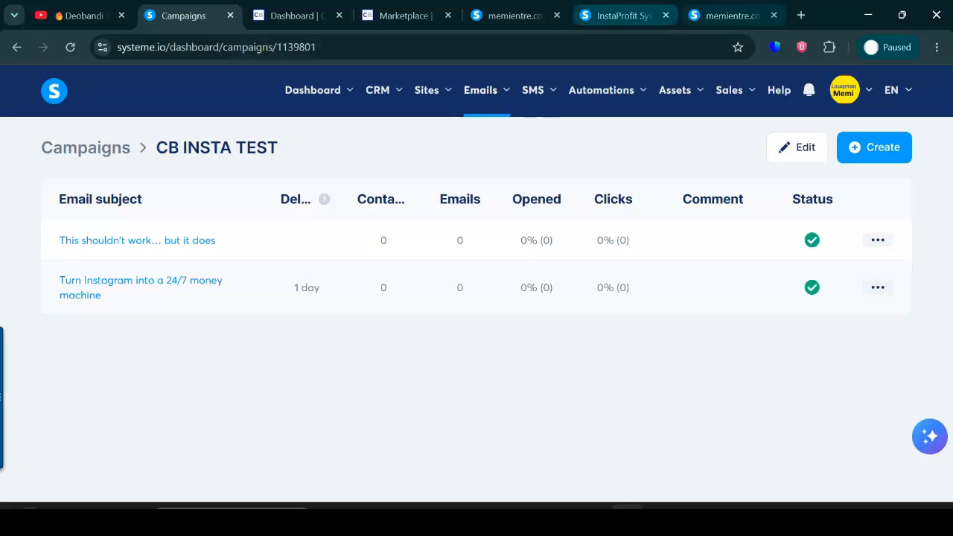
click(730, 15)
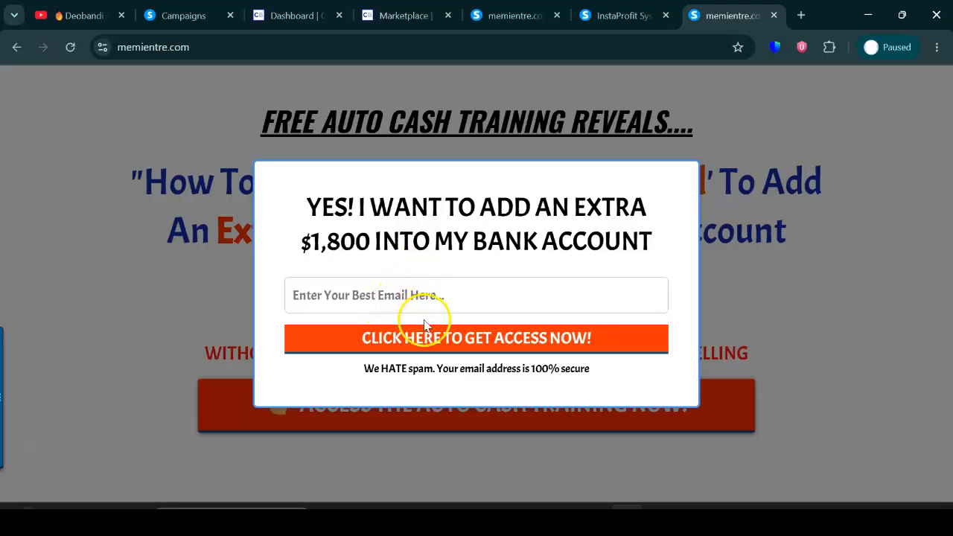
click(181, 9)
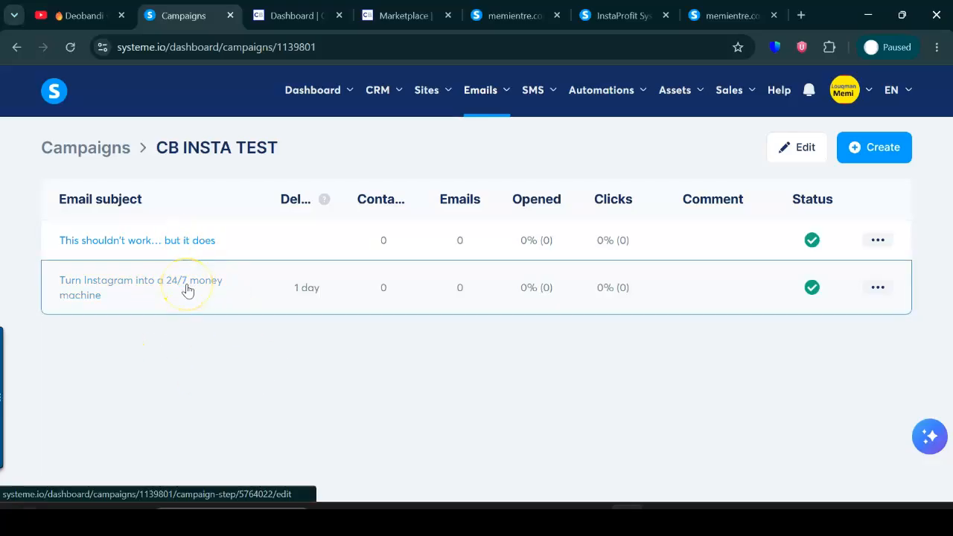
Browse the "instagram" search results in the ClickBank marketplace.
click(392, 16)
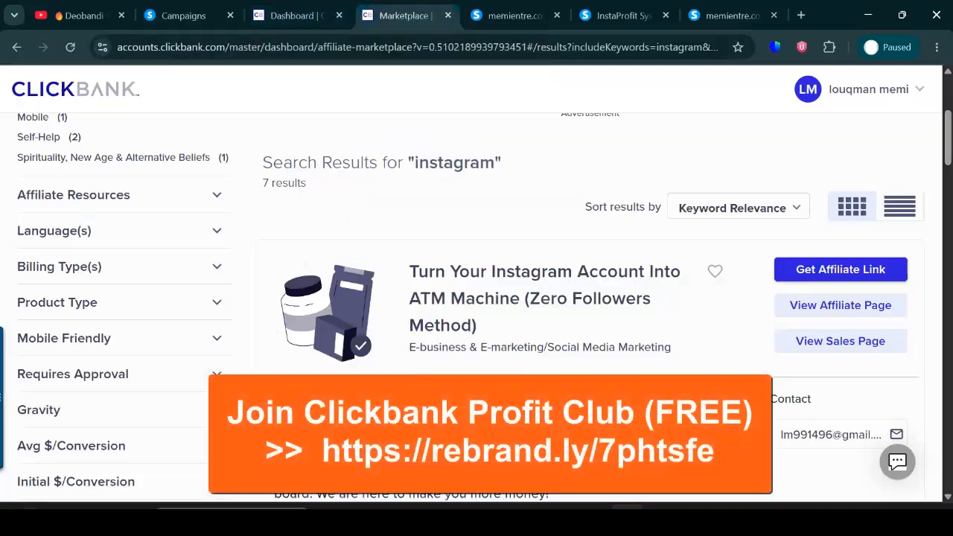
drag(949, 141, 947, 205)
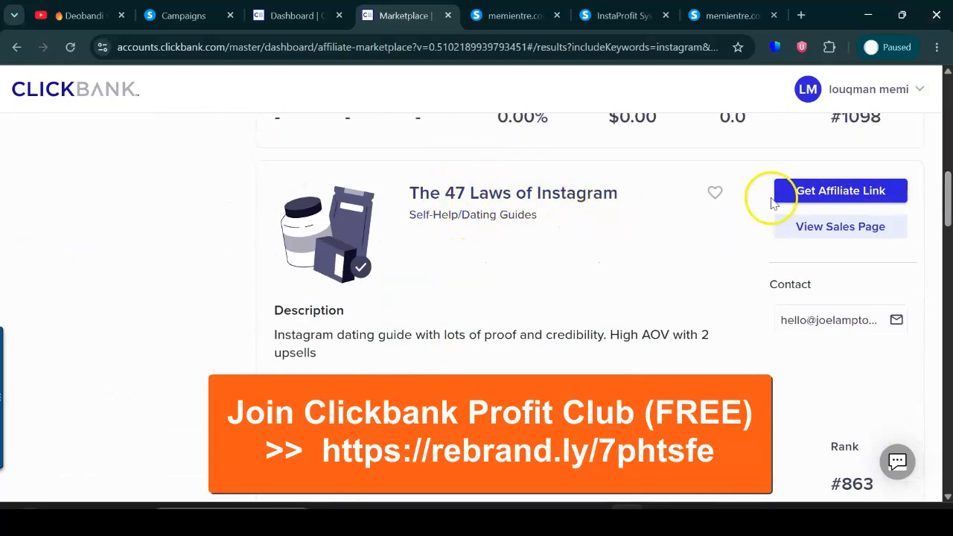
drag(947, 190, 949, 92)
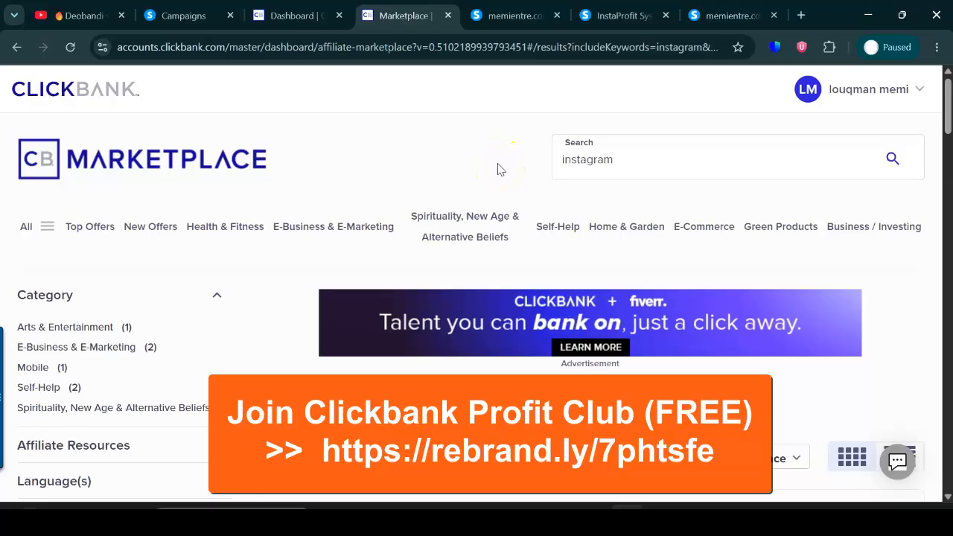
Move the systeme.io Campaigns tab into its own maximized browser window.
drag(186, 15, 244, 319)
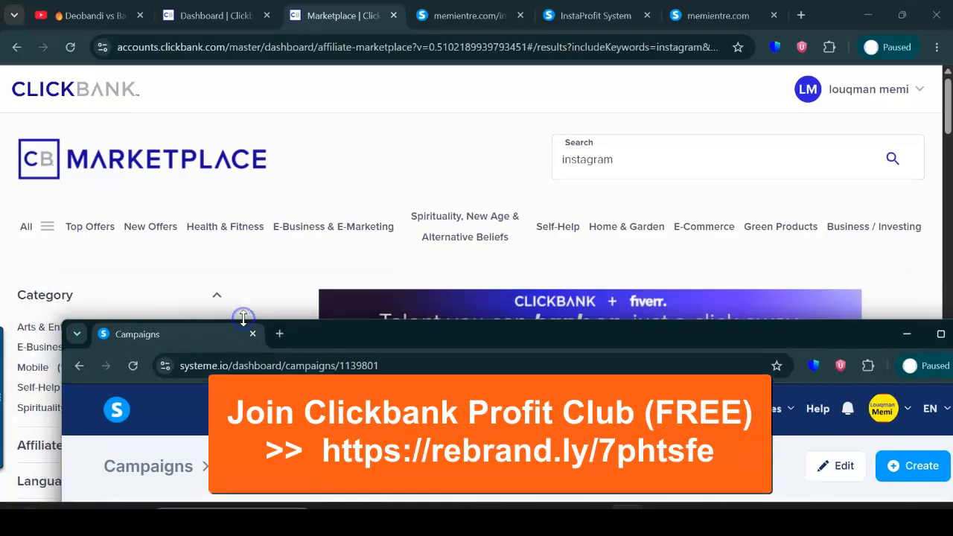
drag(561, 330, 511, 84)
click(889, 77)
mouse_move(897, 85)
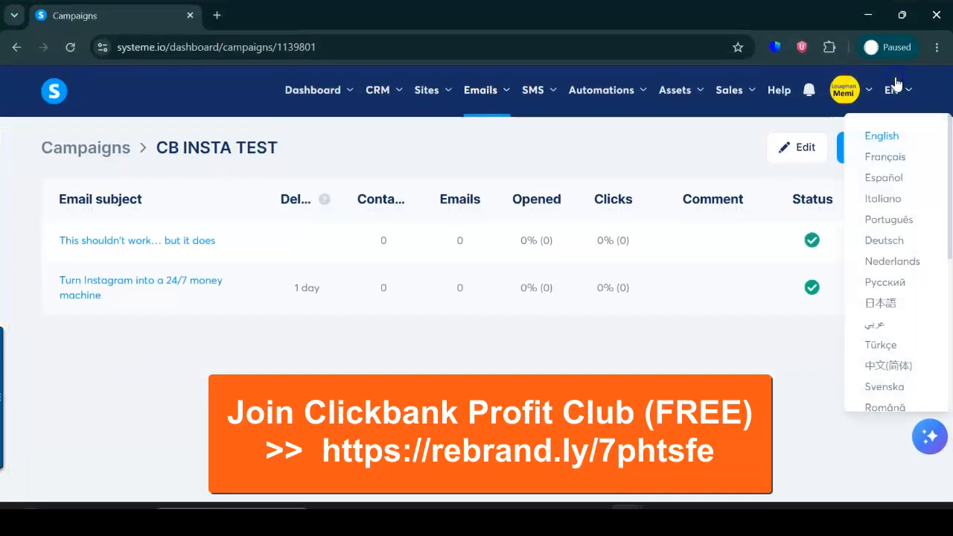
Revisit the memientre.com landing page without its pop-up form and the email swipes page, and return to the CB INSTA TEST campaign window.
mouse_move(627, 512)
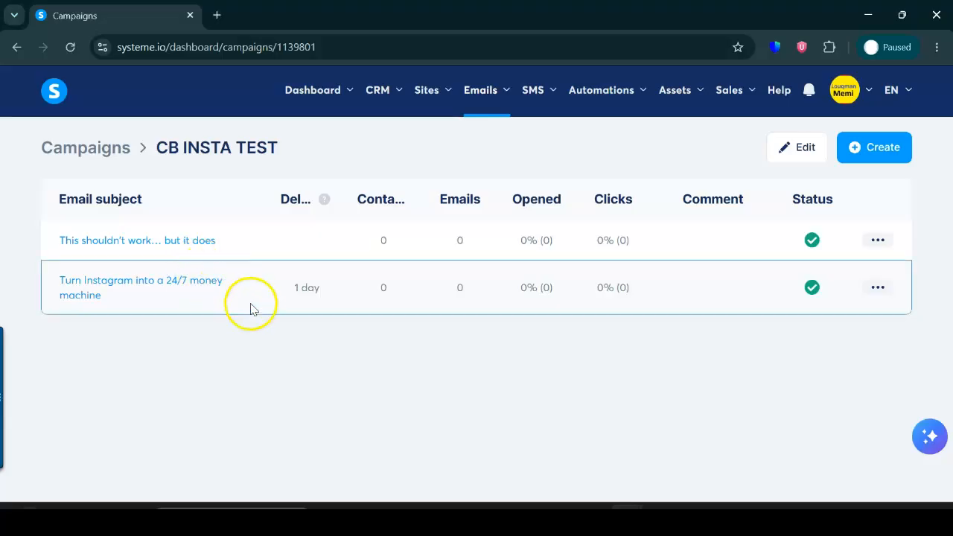
mouse_move(627, 518)
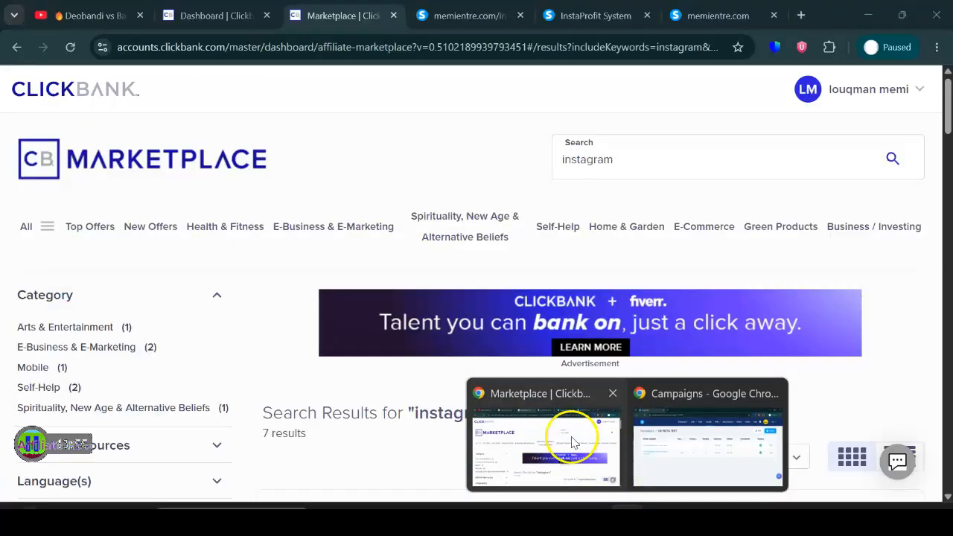
click(574, 443)
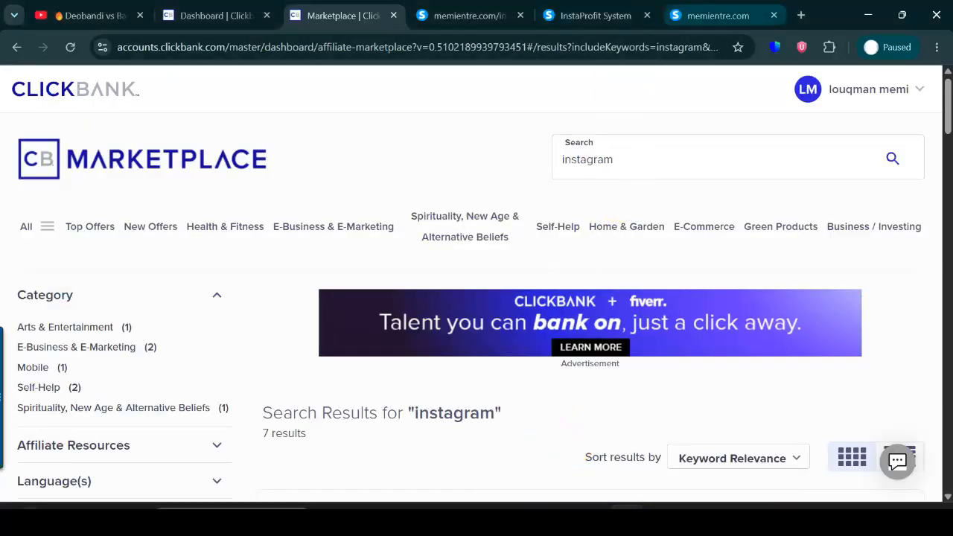
click(717, 15)
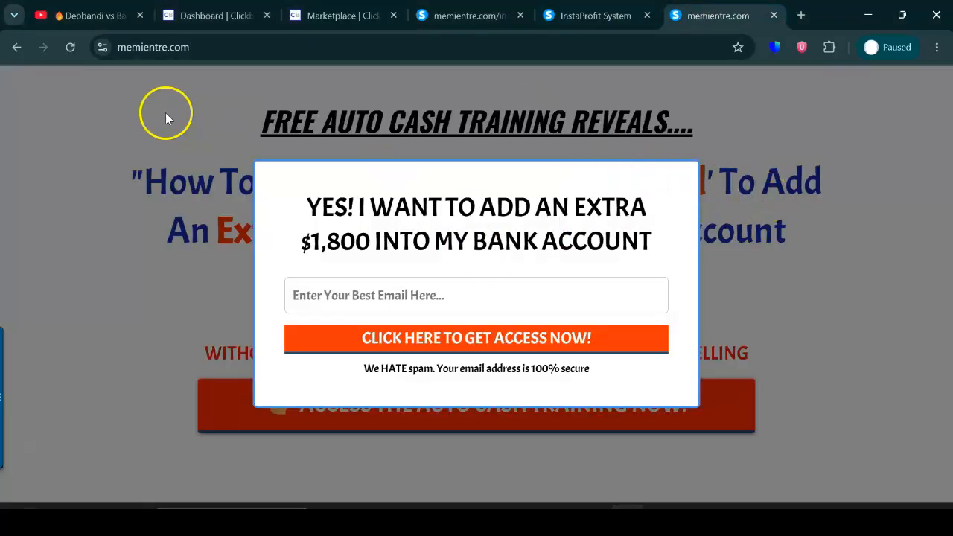
click(70, 47)
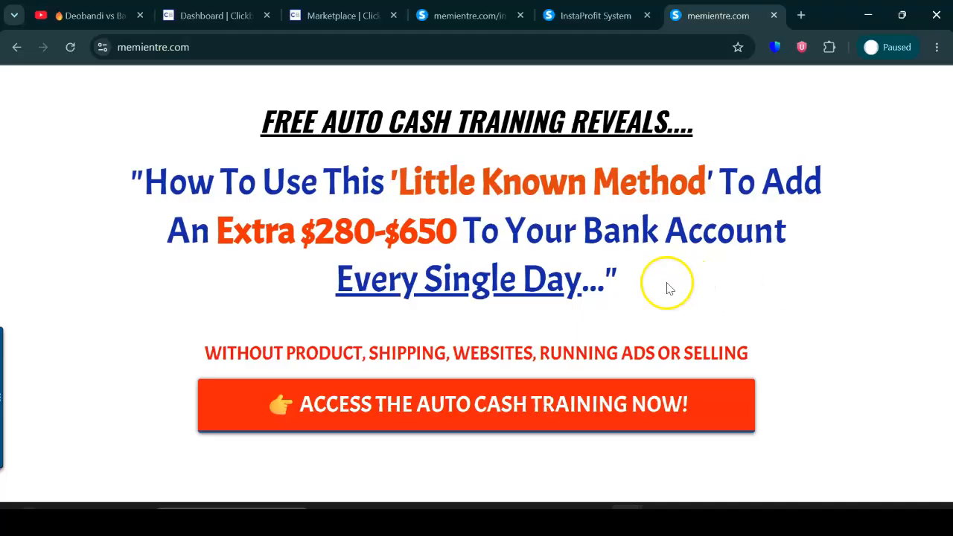
click(493, 12)
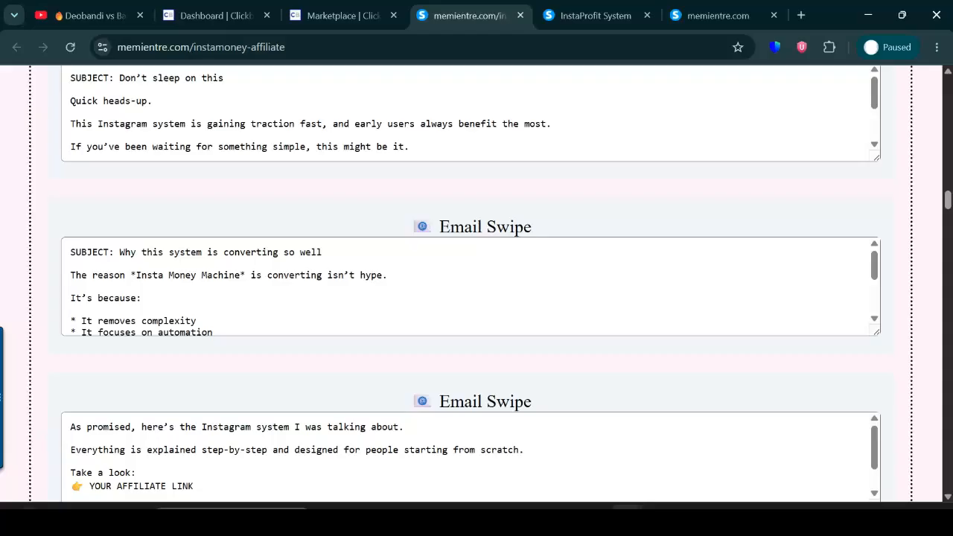
mouse_move(627, 514)
click(677, 447)
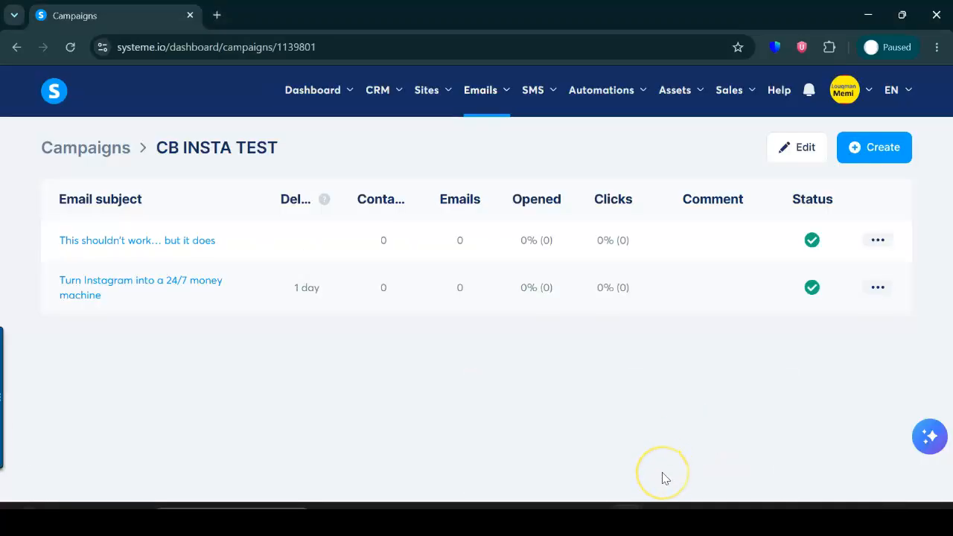